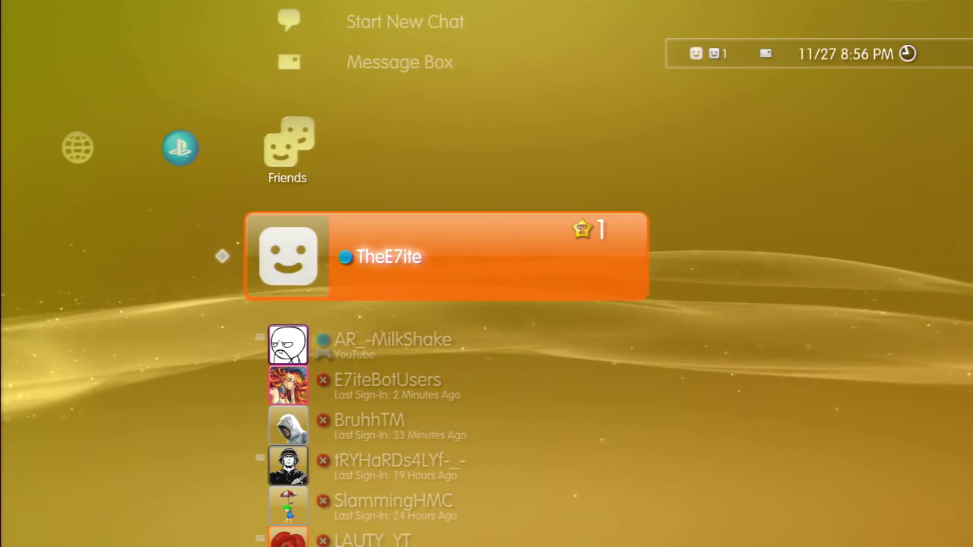
- Open System Information in the System Settings to check the console's system software version, and leave it
key(Left)
key(Left)
key(Left)
key(Left)
key(Left)
key(Left)
key(Left)
key(Left)
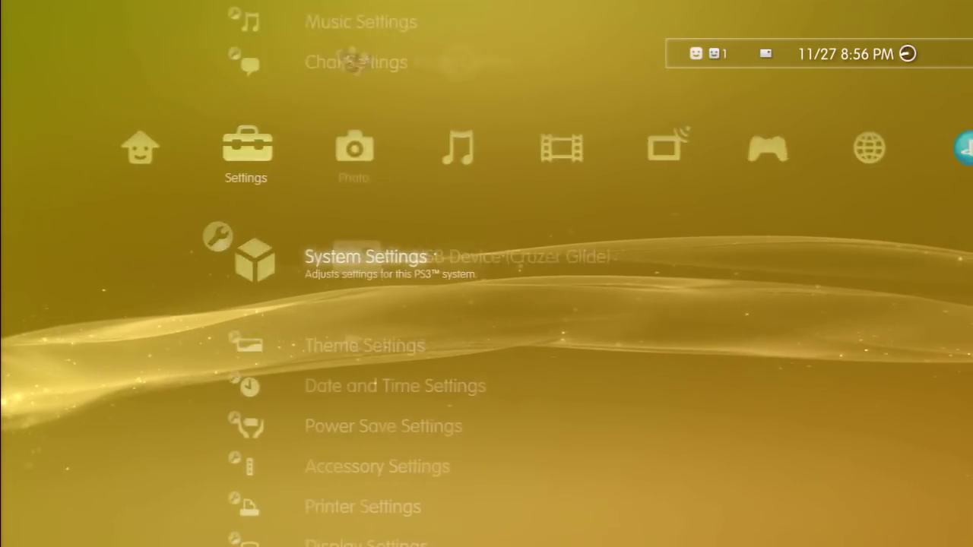
key(Return)
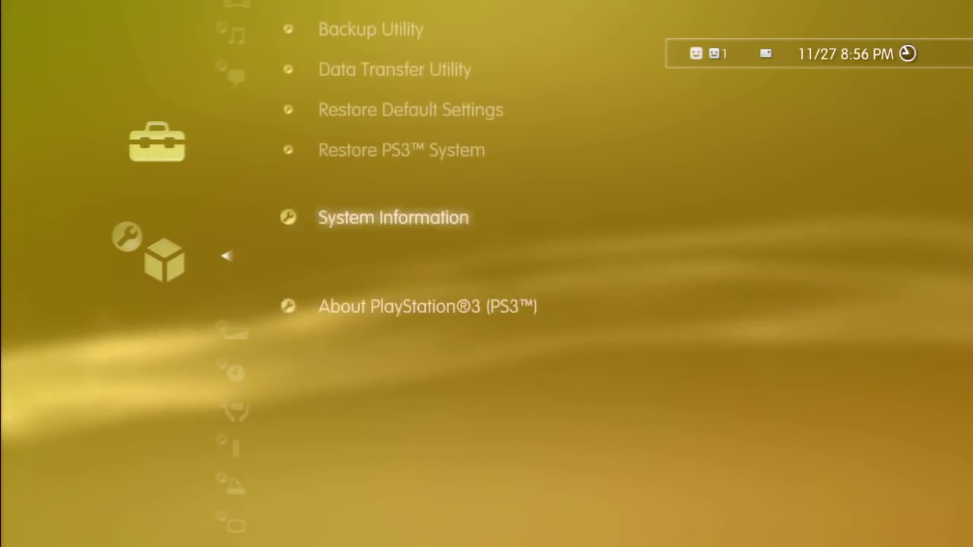
key(Return)
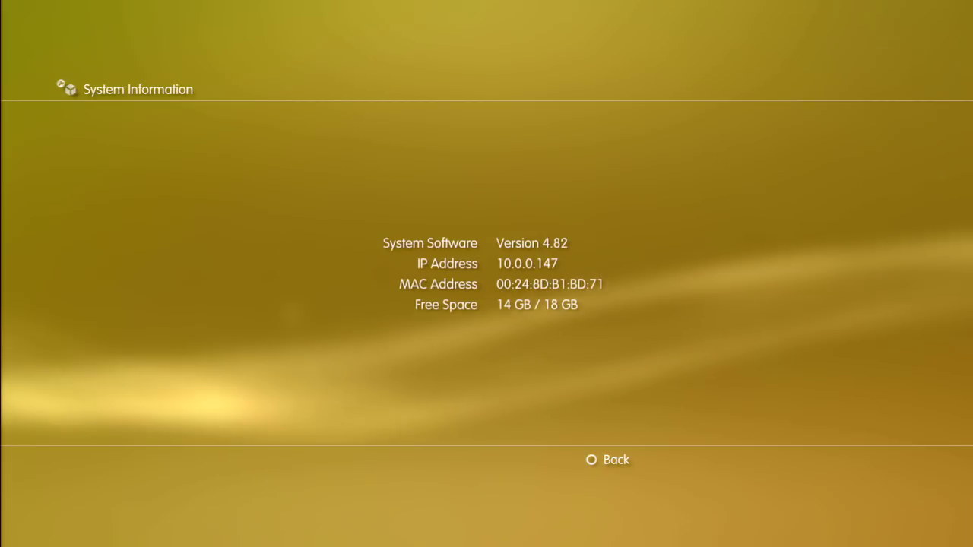
key(Escape)
- Go to the Network category and open the Internet Browser
key(Right)
key(Right)
key(Right)
key(Right)
key(Right)
key(Right)
key(Right)
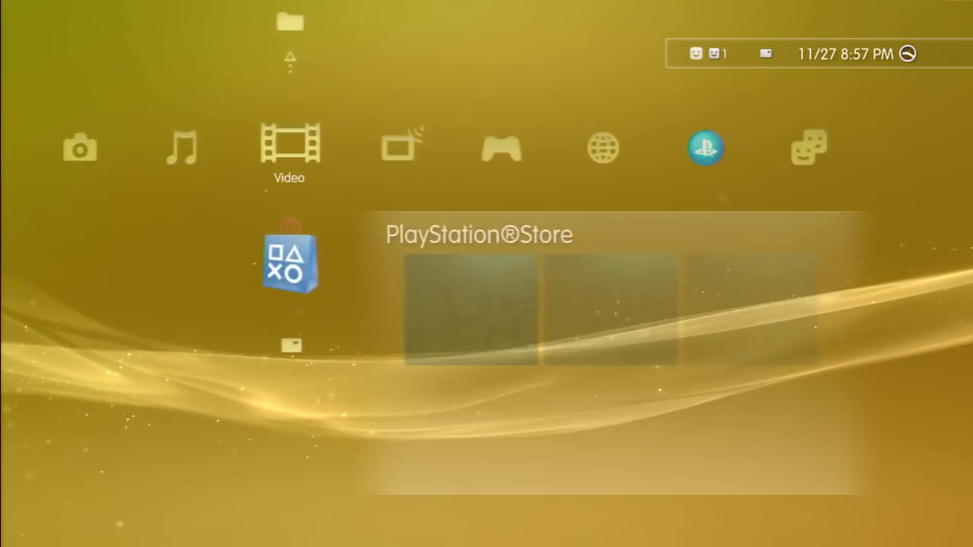
key(Left)
key(Right)
key(Left)
key(Up)
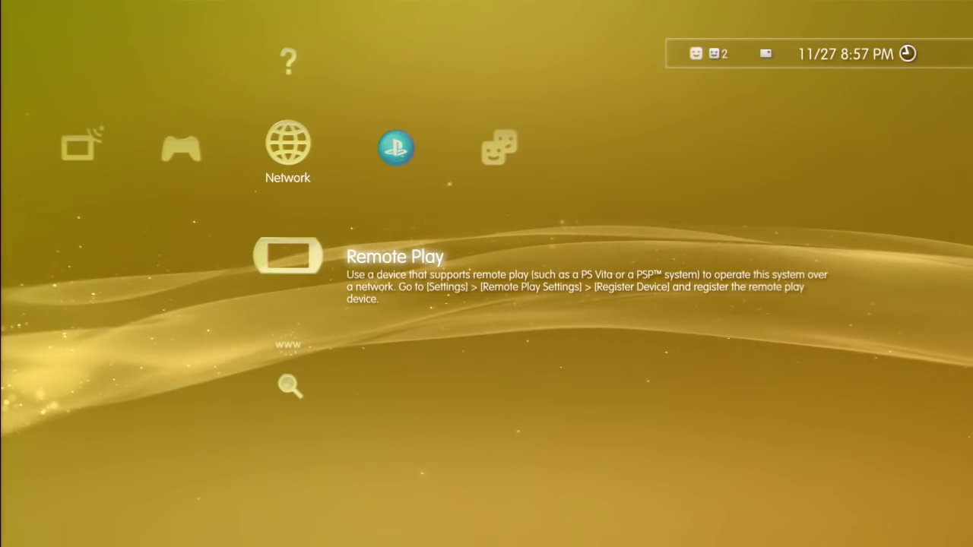
key(Down)
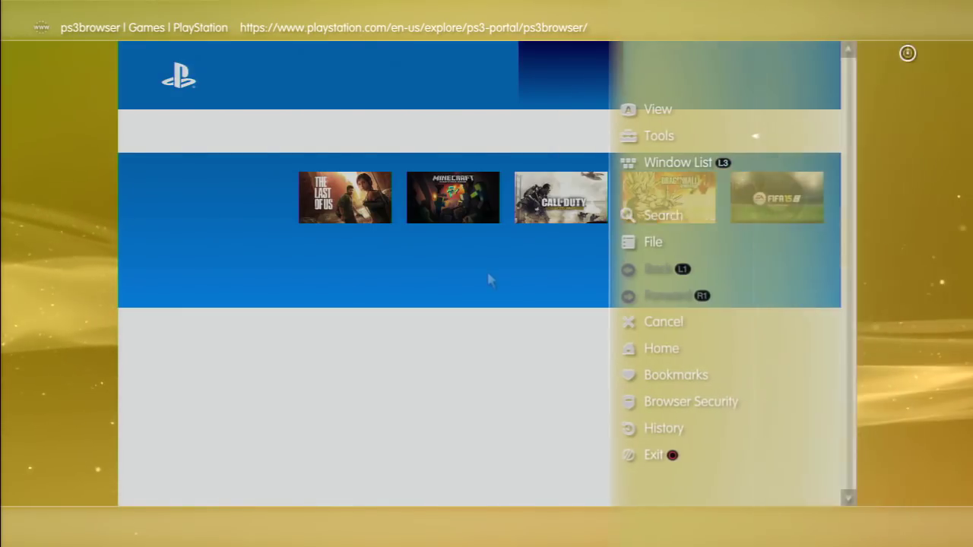
- Set the browser's home page to a blank page and close the browser
key(Down)
key(Down)
key(Down)
key(Down)
key(Down)
key(Down)
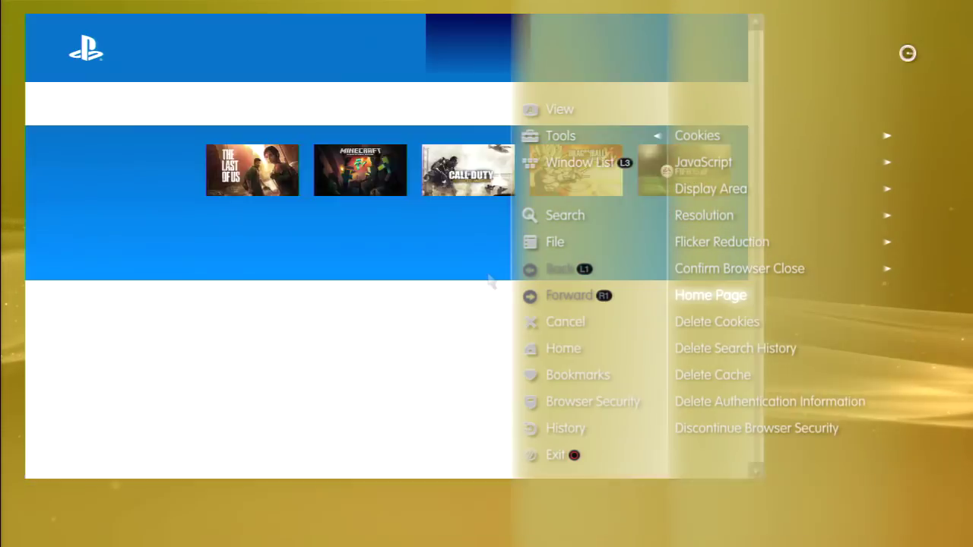
key(Return)
key(Down)
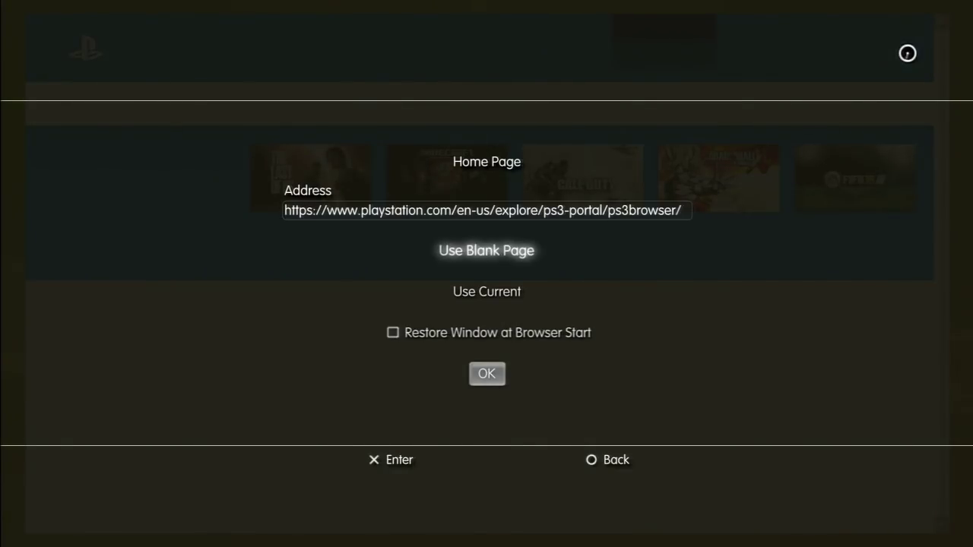
key(Return)
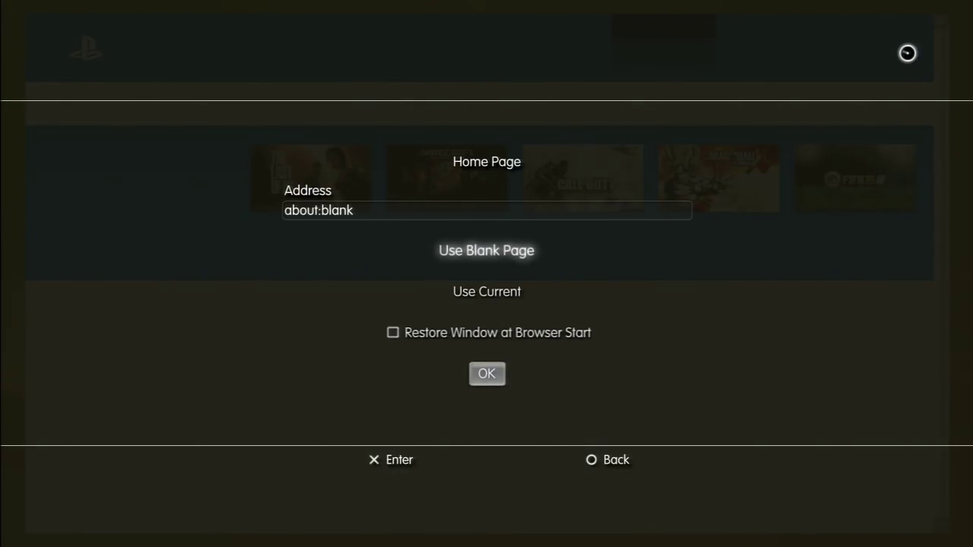
key(Down)
key(Down)
key(Down)
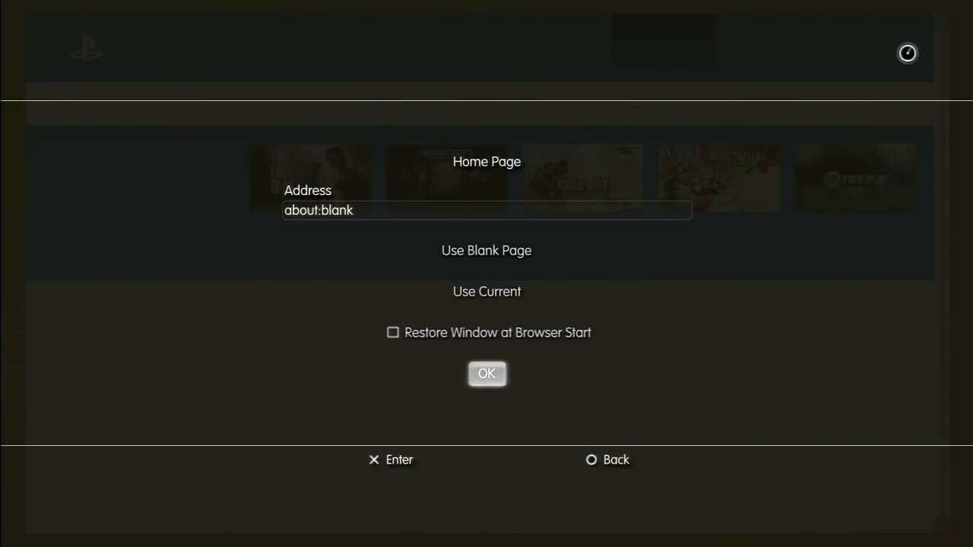
key(Return)
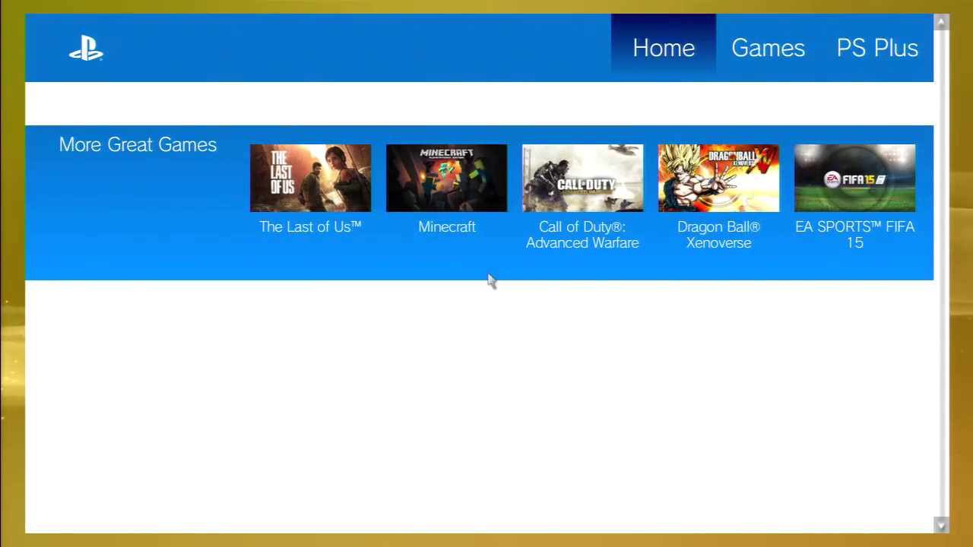
key(Escape)
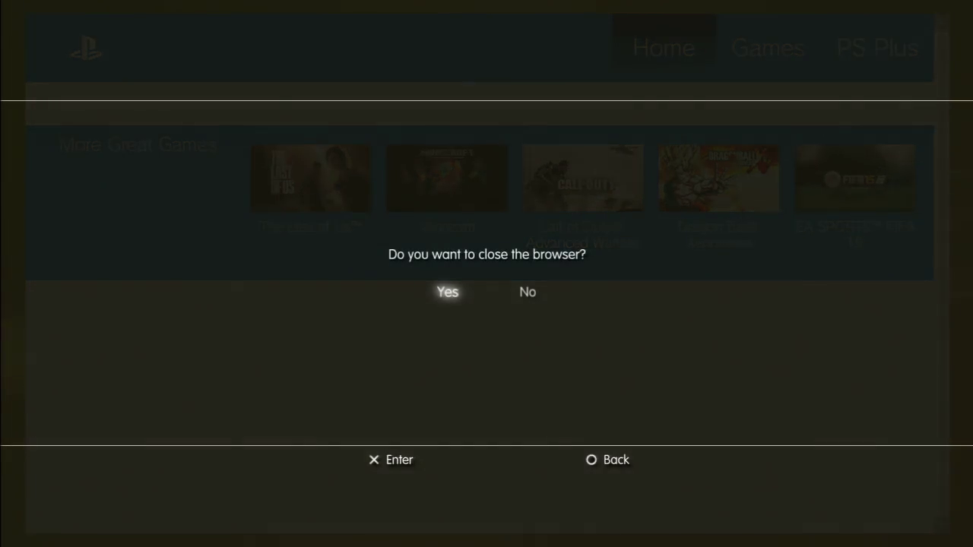
key(Return)
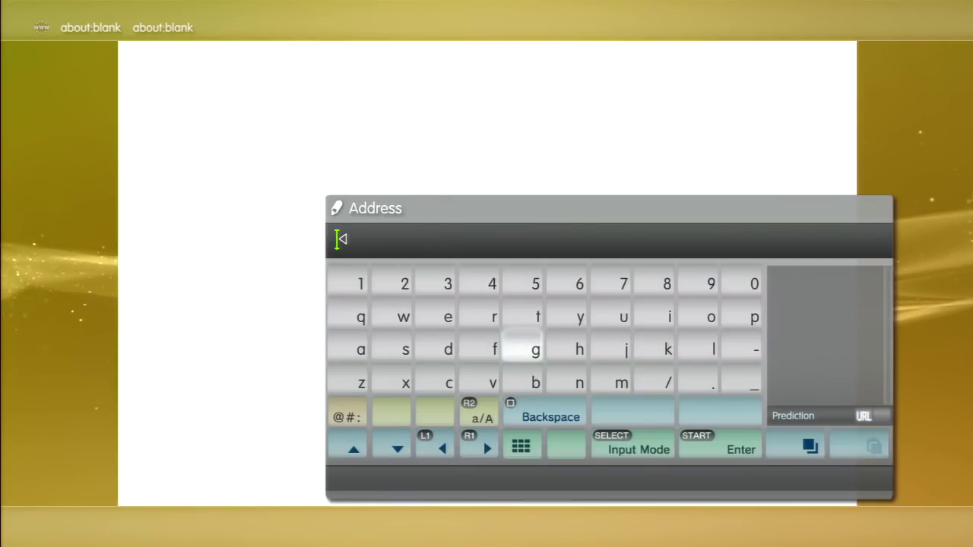
- Enter the address redthetrainer.com/ps3 in the browser and load the page
key(Up)
text(r)
key(Right)
key(Right)
key(Right)
key(Right)
key(Right)
key(Right)
key(Right)
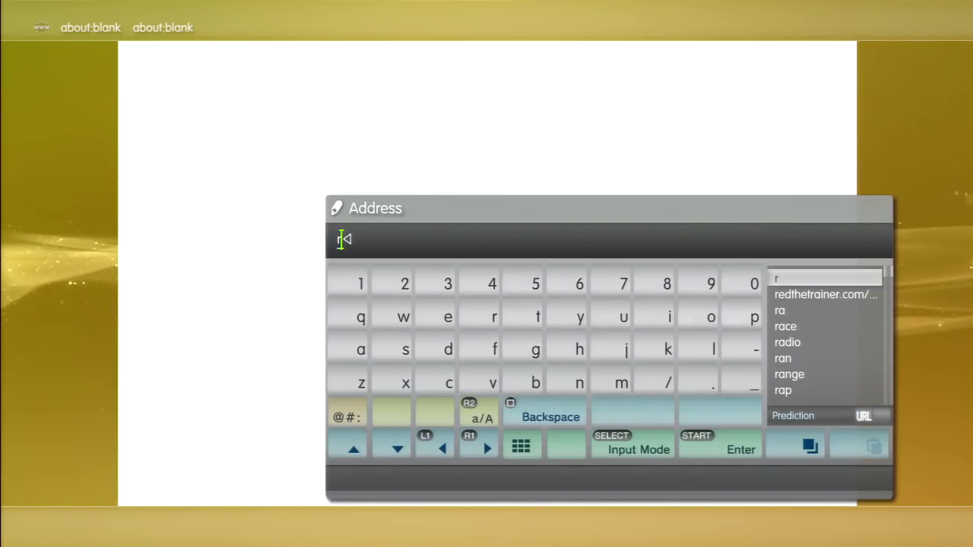
key(Down)
key(Return)
key(Left)
key(Down)
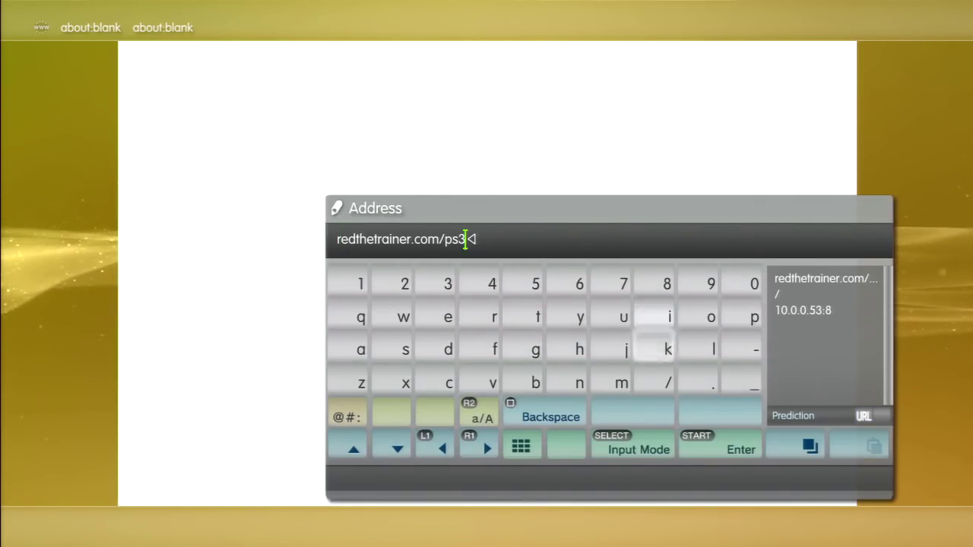
key(Down)
key(Up)
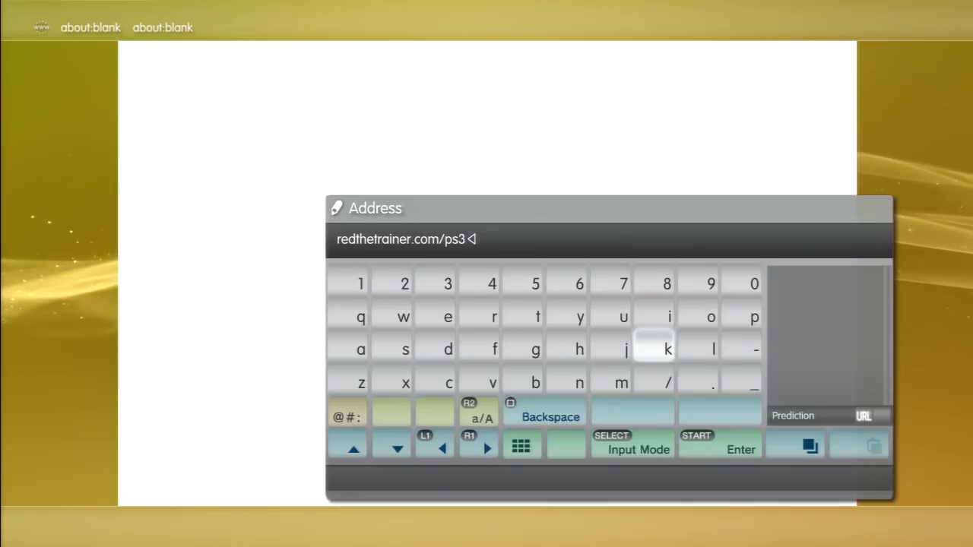
key(Return)
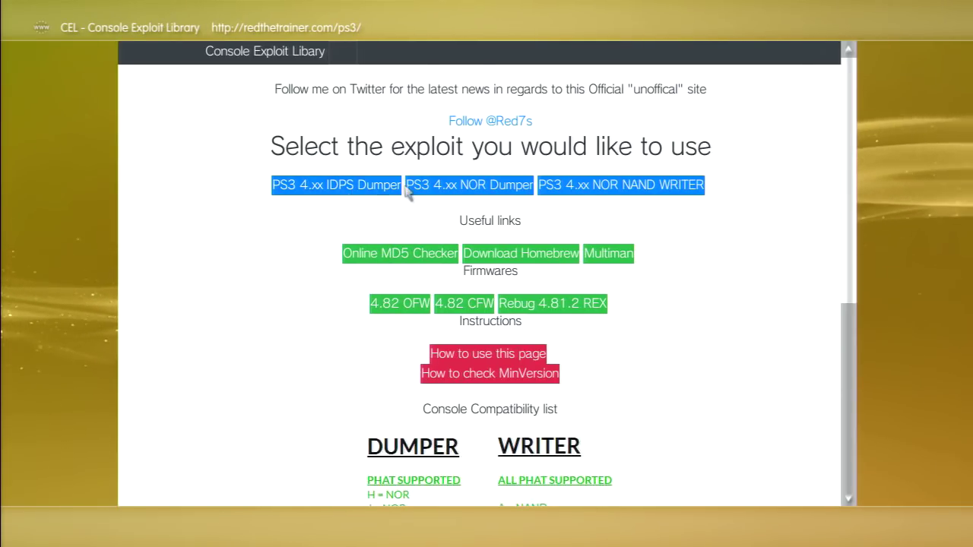
- Open the PS3 4.xx NOR NAND WRITER, acknowledge its alert and bring up the NOR 4.82 page
click(623, 194)
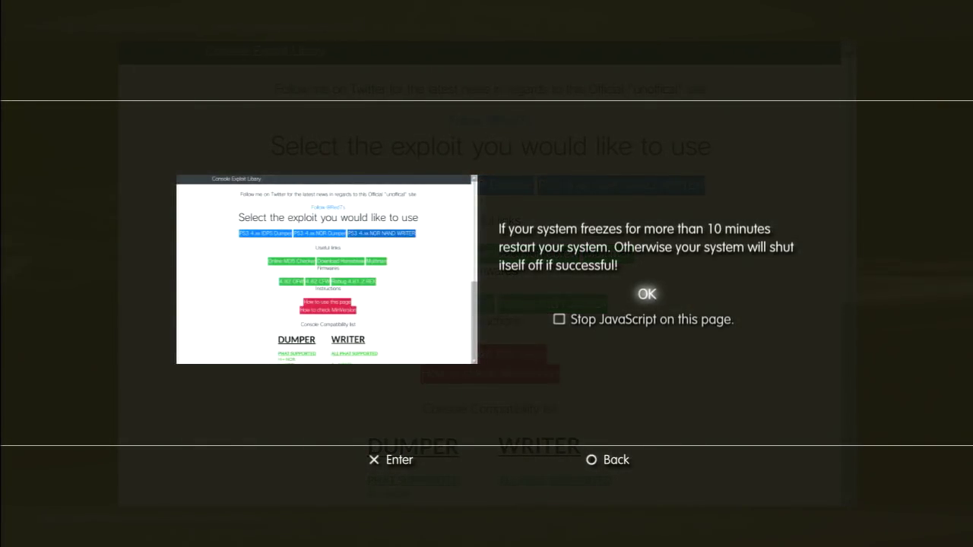
key(Return)
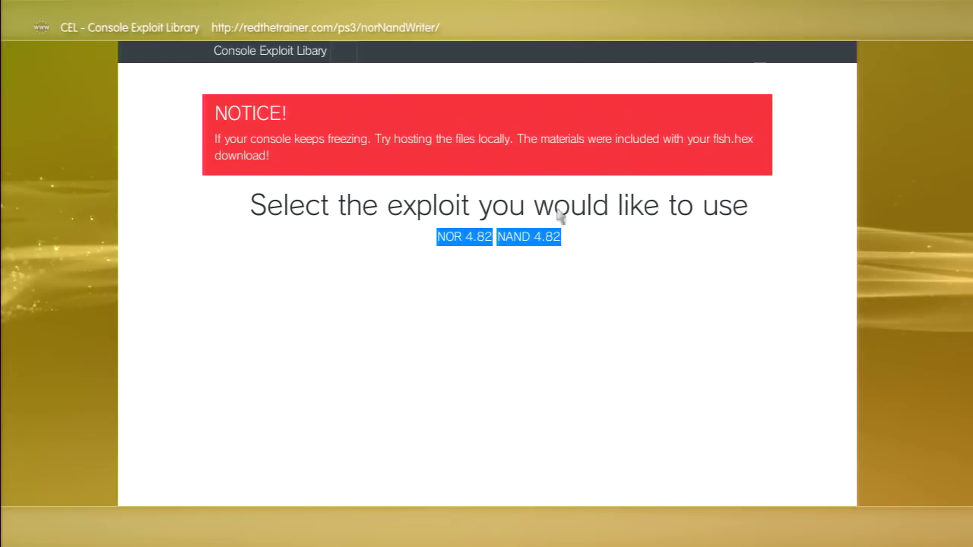
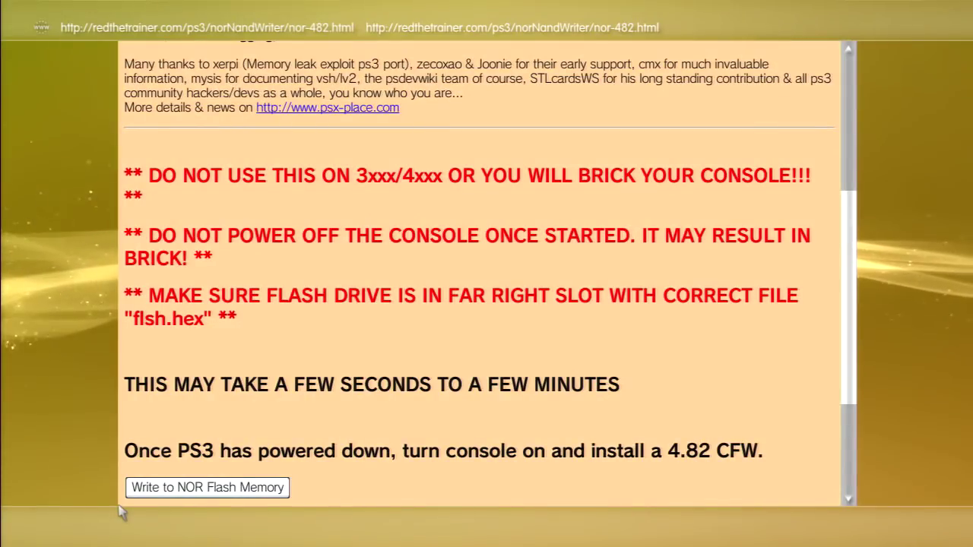
scroll(122, 215, up, 3)
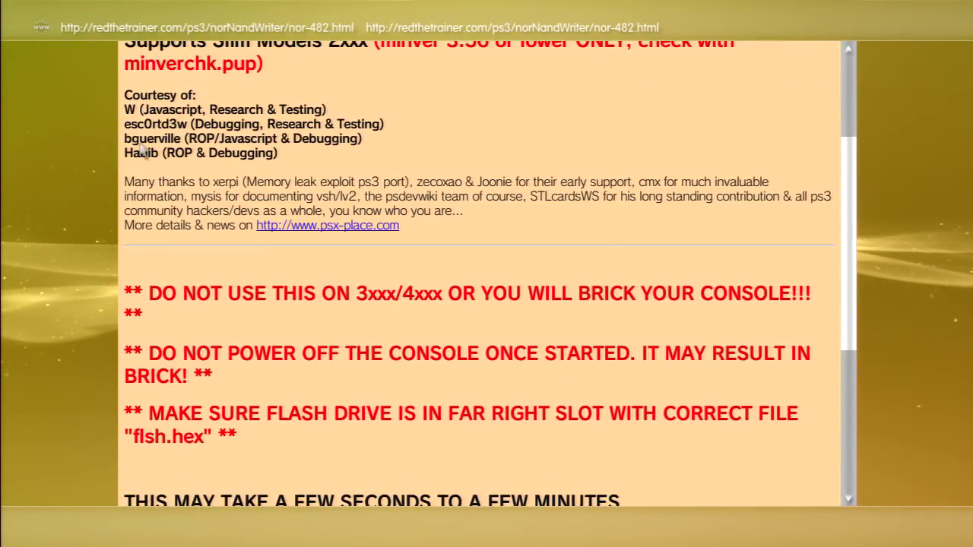
- View the My Bookmarks list containing the nor-482.html page and return to the page
key(Menu)
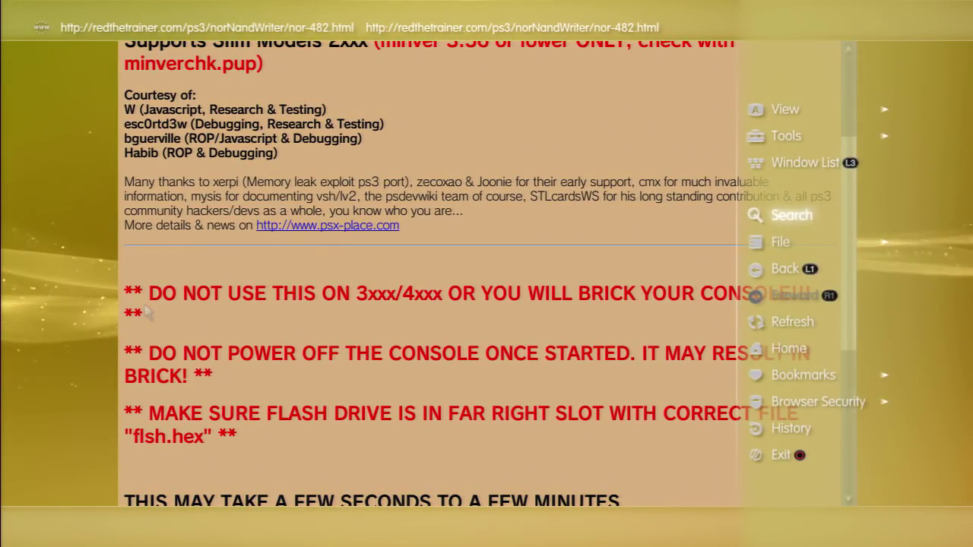
key(Right)
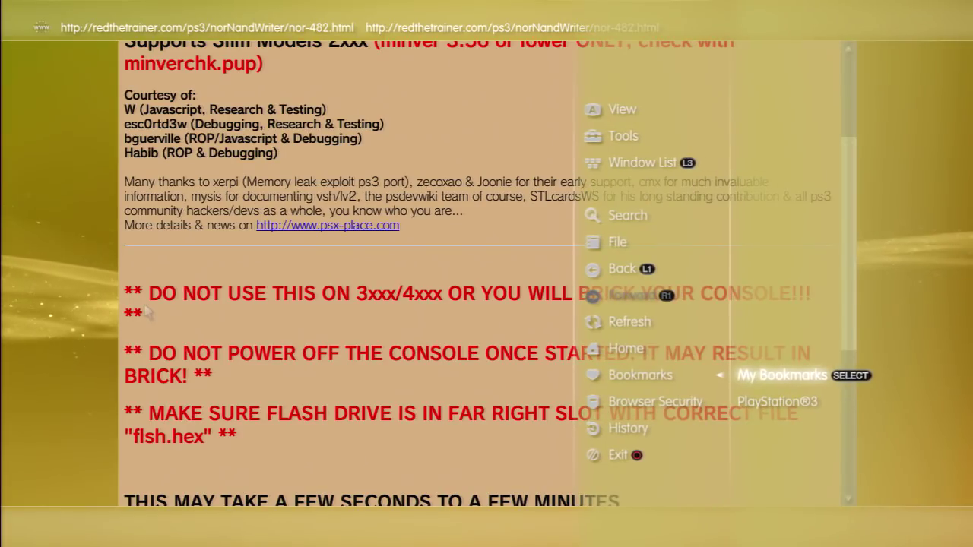
key(Return)
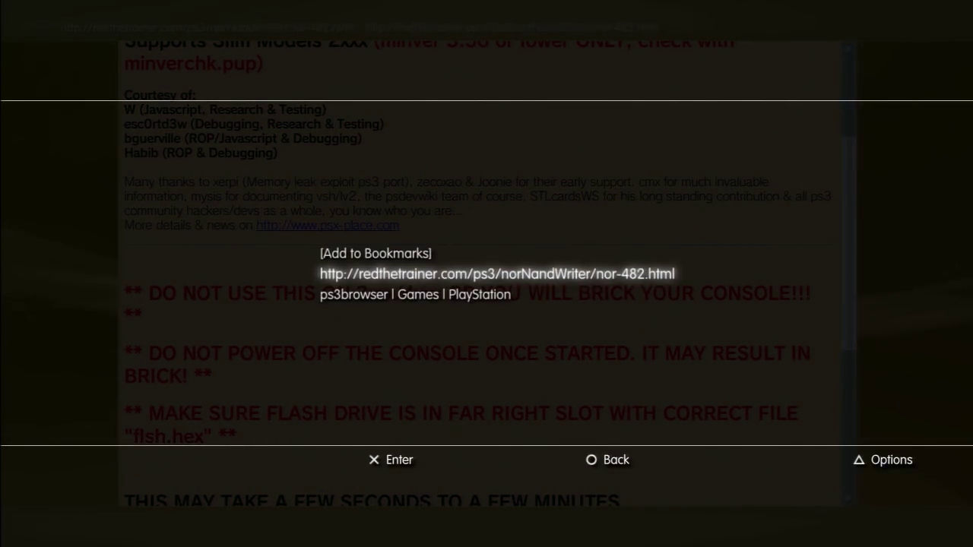
key(Escape)
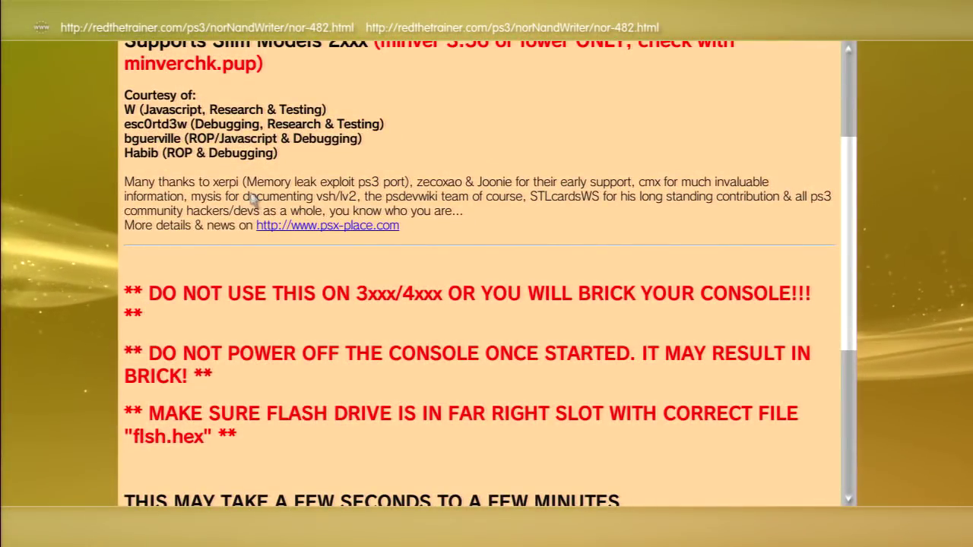
- Delete the browser's cache and confirm the deletion
key(Menu)
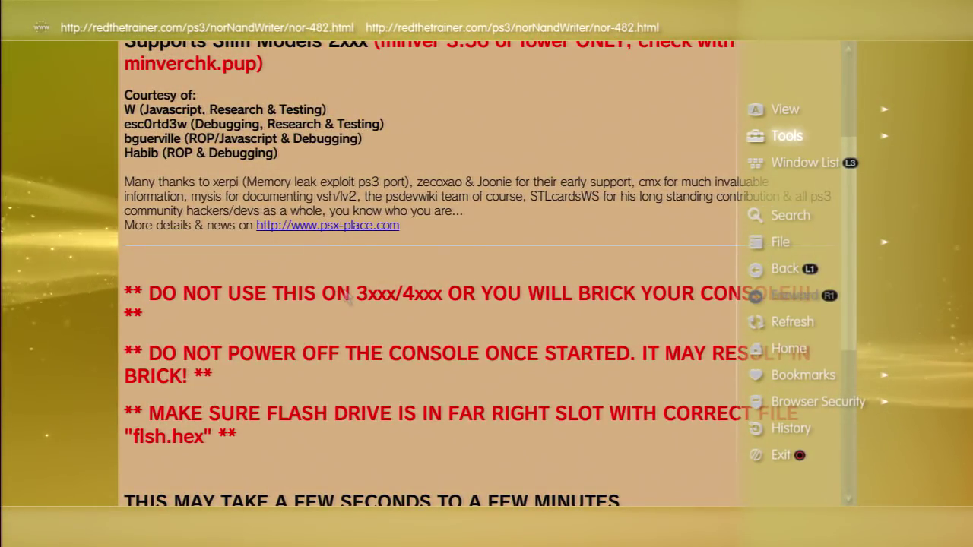
key(Right)
key(Down)
key(Down)
key(Down)
key(Down)
key(Down)
key(Down)
key(Down)
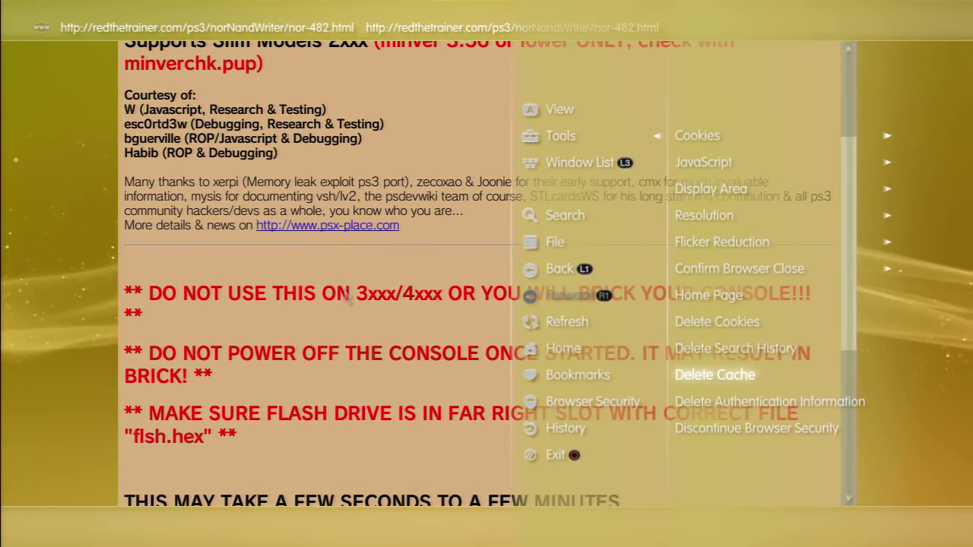
key(Return)
key(Left)
key(Return)
- Check the Discontinue Browser Security service selection for Trend Micro for PS3 and return to the page
key(Menu)
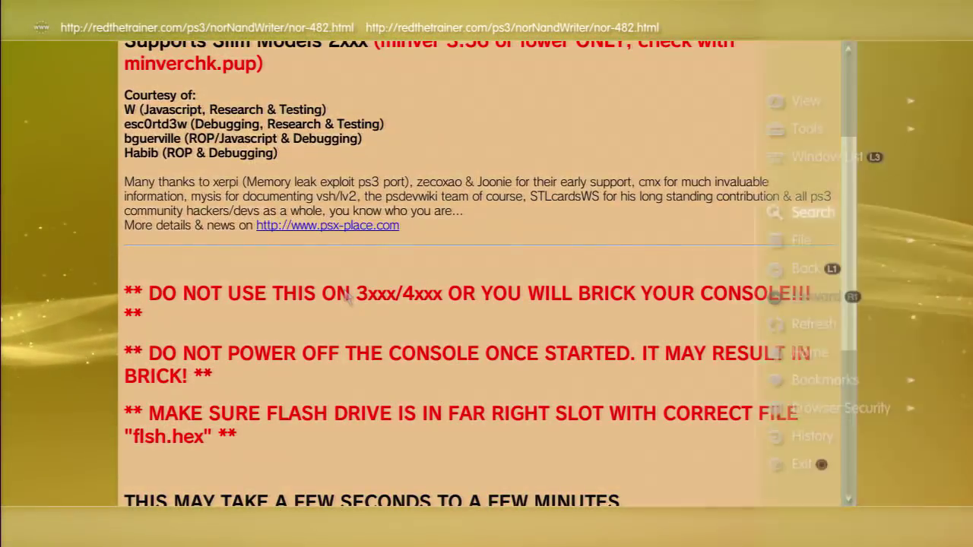
key(Up)
key(Up)
key(Right)
key(Down)
key(Down)
key(Down)
key(Down)
key(Down)
key(Down)
key(Down)
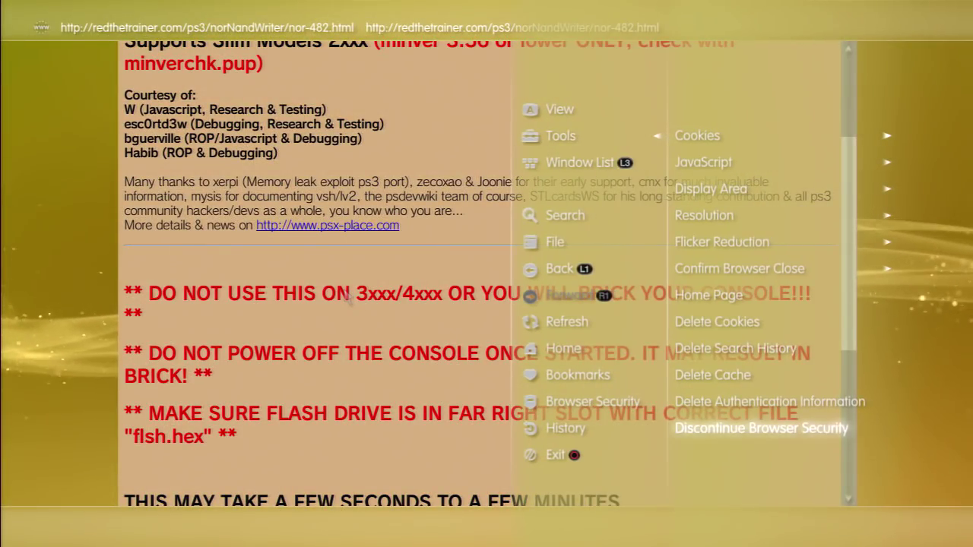
key(Return)
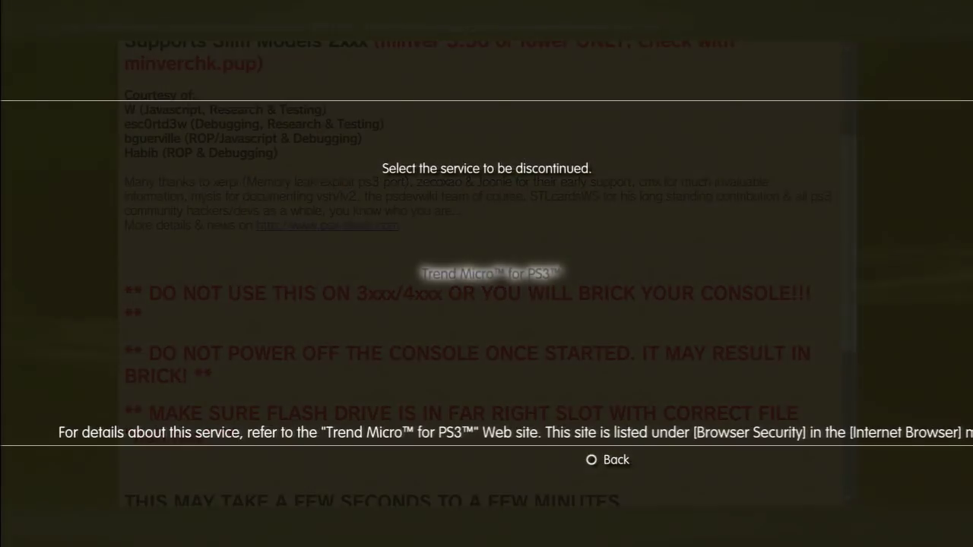
key(Escape)
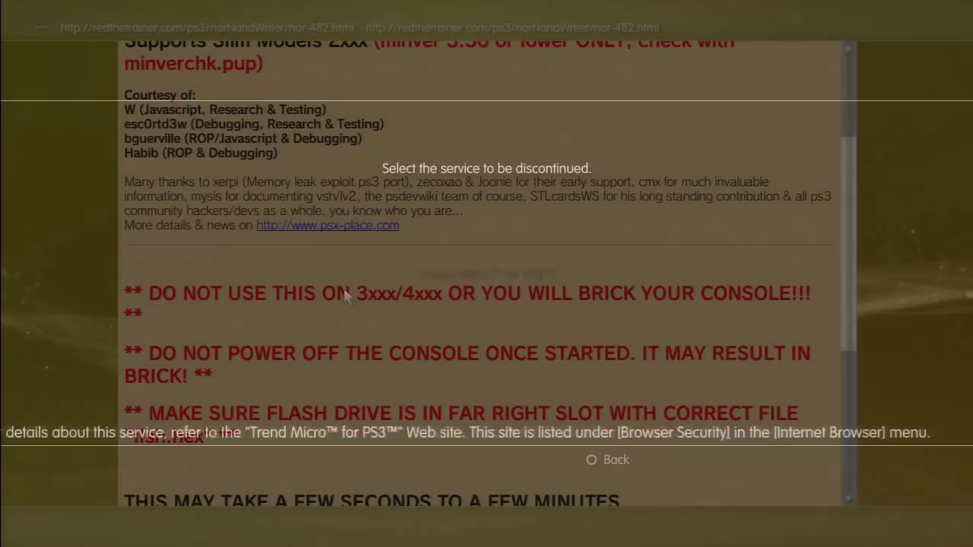
key(Down)
key(Down)
key(Down)
key(Escape)
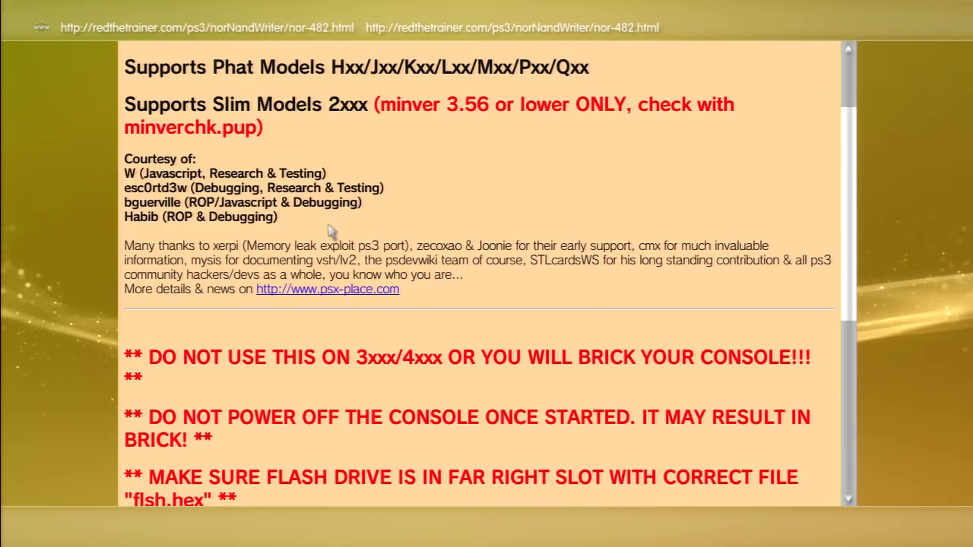
- Delete the browser's search history and close the browser
key(Menu)
key(Right)
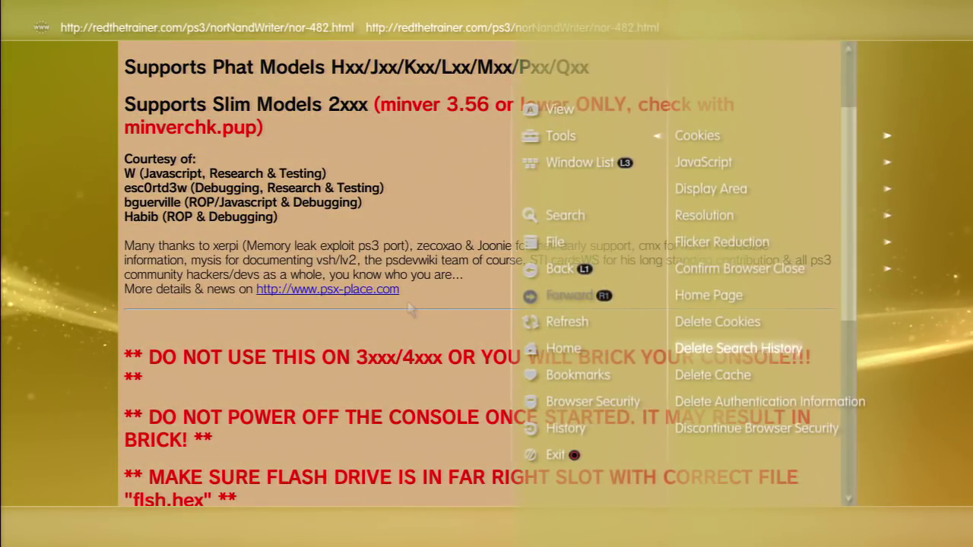
key(Return)
key(Return)
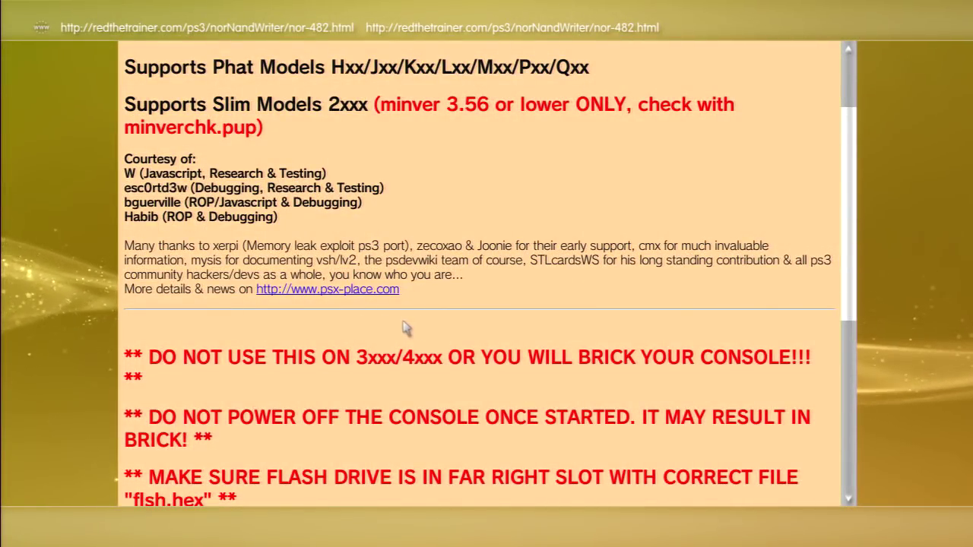
key(Escape)
key(Return)
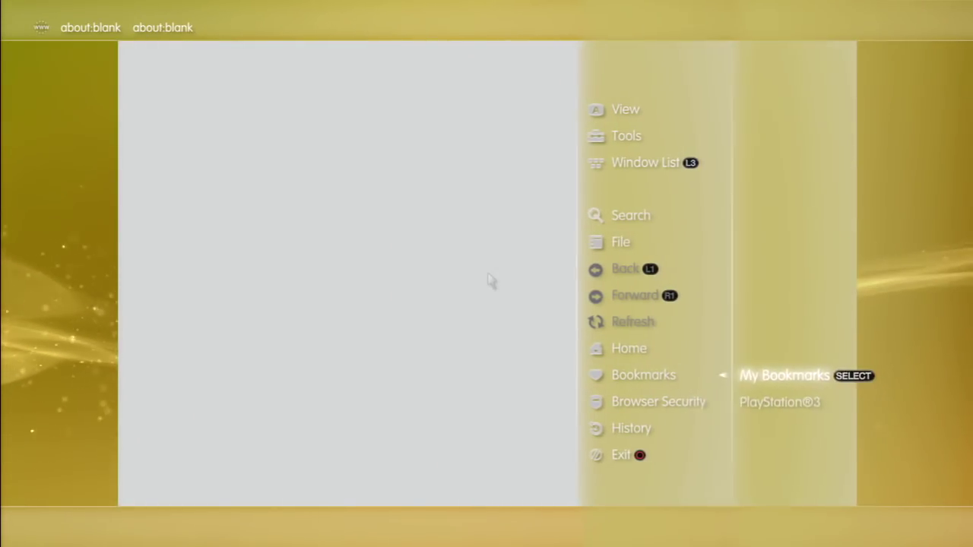
- Load the bookmarked nor-482.html page and start writing to the NOR flash memory
key(Return)
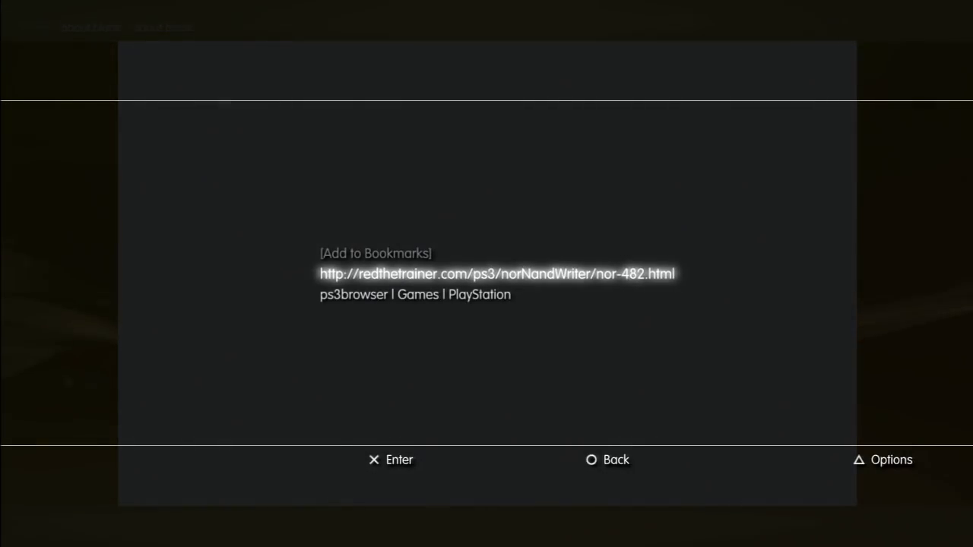
key(Return)
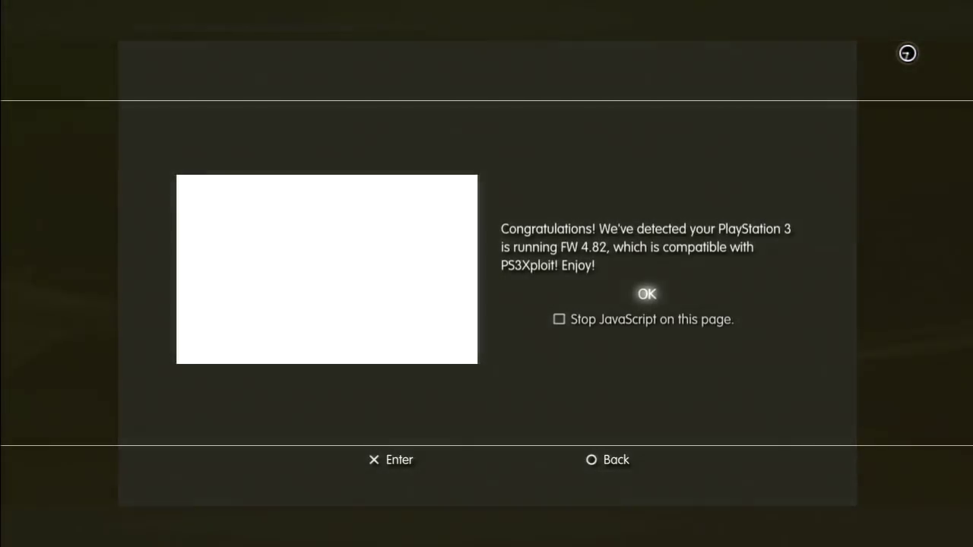
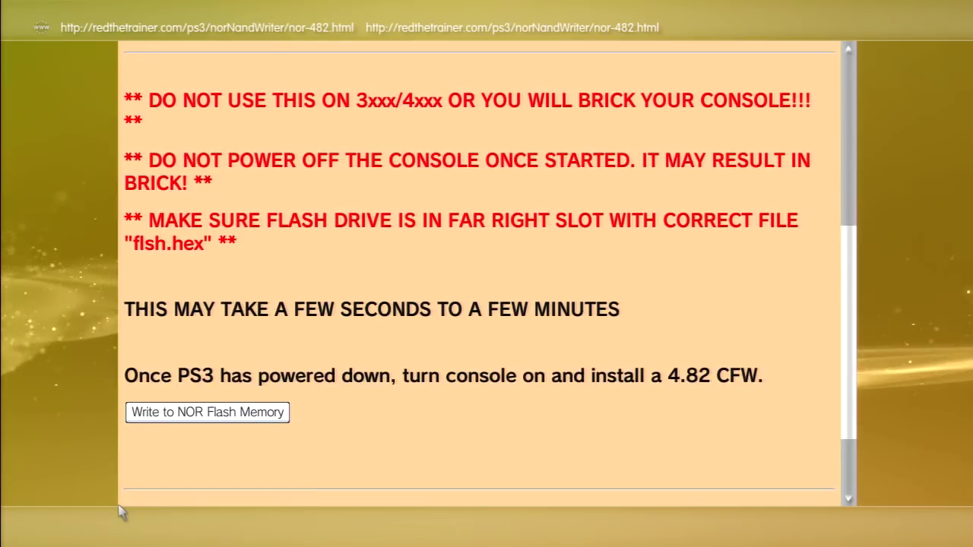
scroll(120, 513, down, 3)
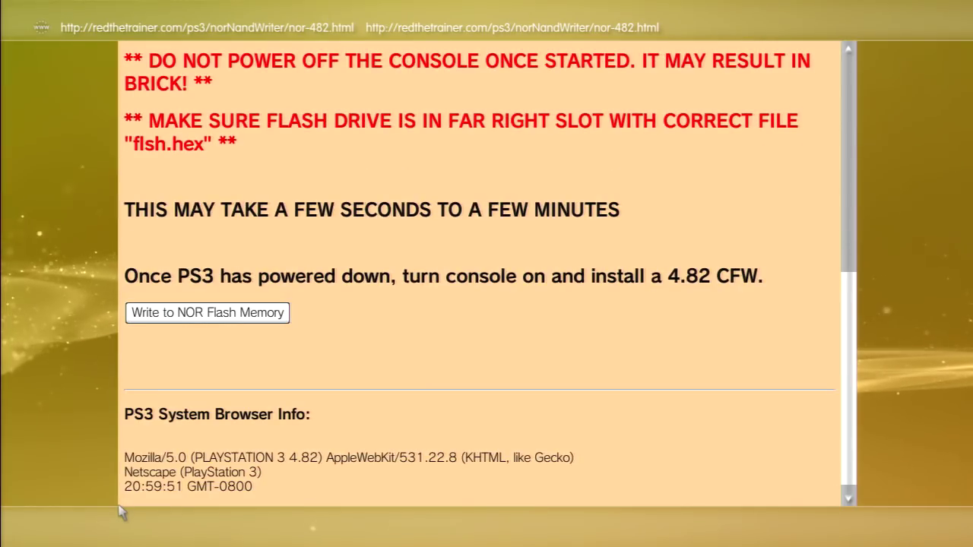
click(196, 322)
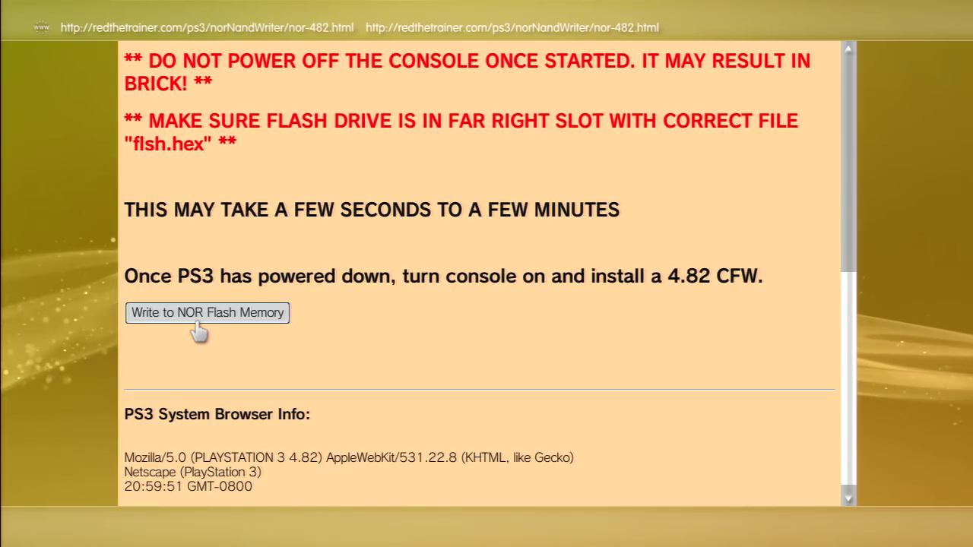
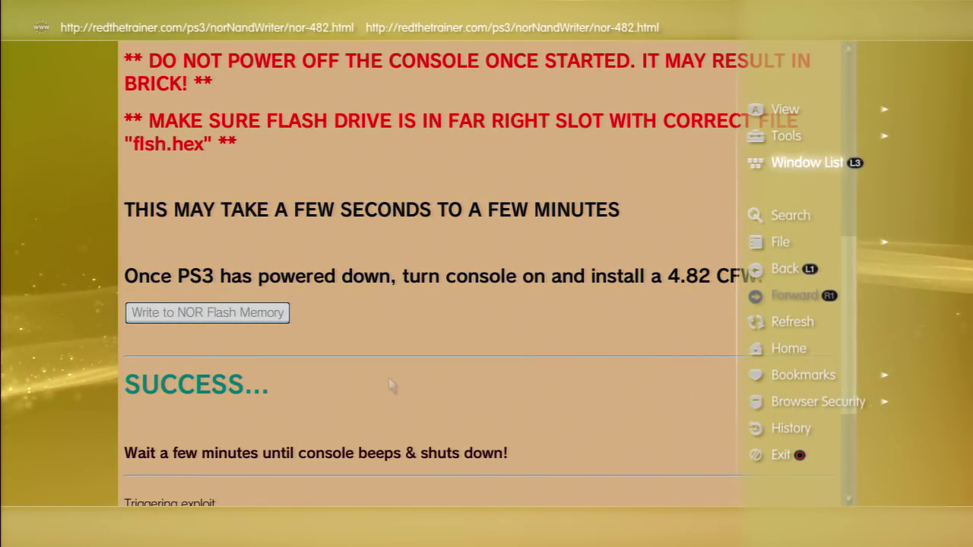
- Review the browser's options for deleting cookies, search history, cache and authentication information, and return to the page
key(Up)
key(Right)
key(Down)
key(Down)
key(Down)
key(Down)
key(Down)
key(Down)
key(Down)
key(Down)
key(Down)
key(Down)
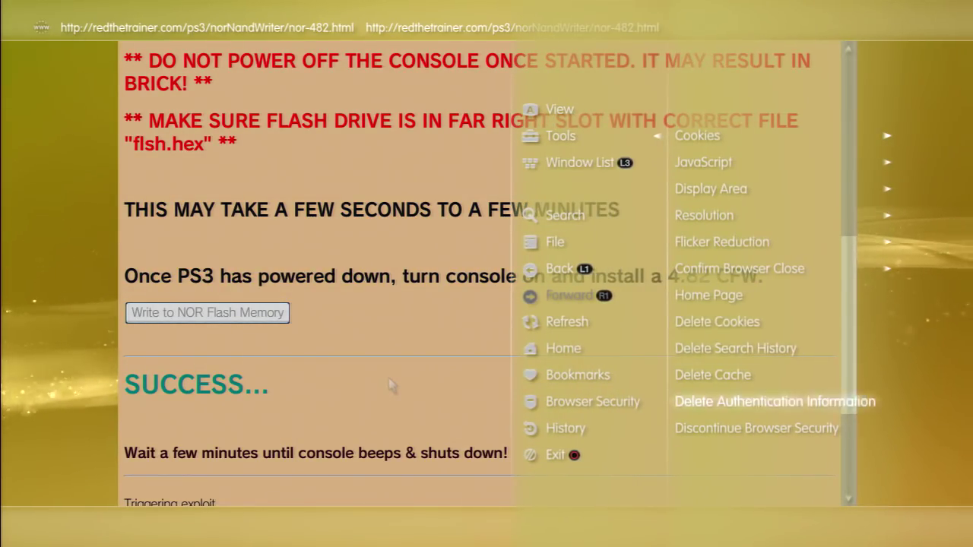
key(Up)
key(Up)
key(Down)
key(Down)
key(Up)
key(Up)
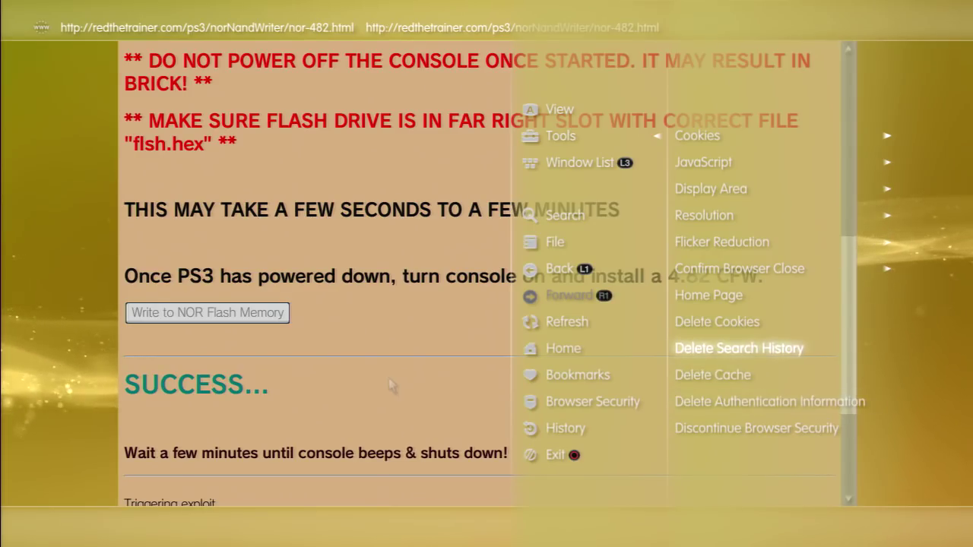
key(Left)
key(Escape)
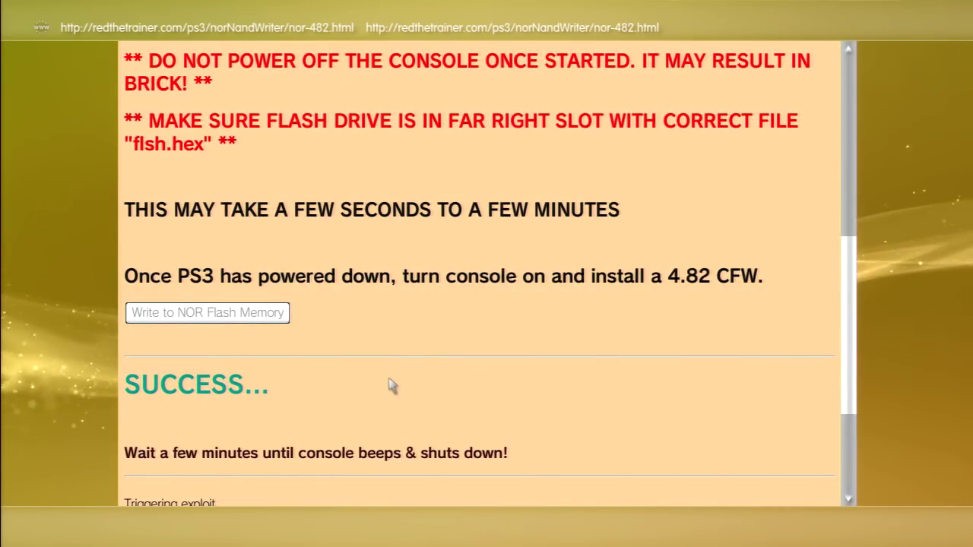
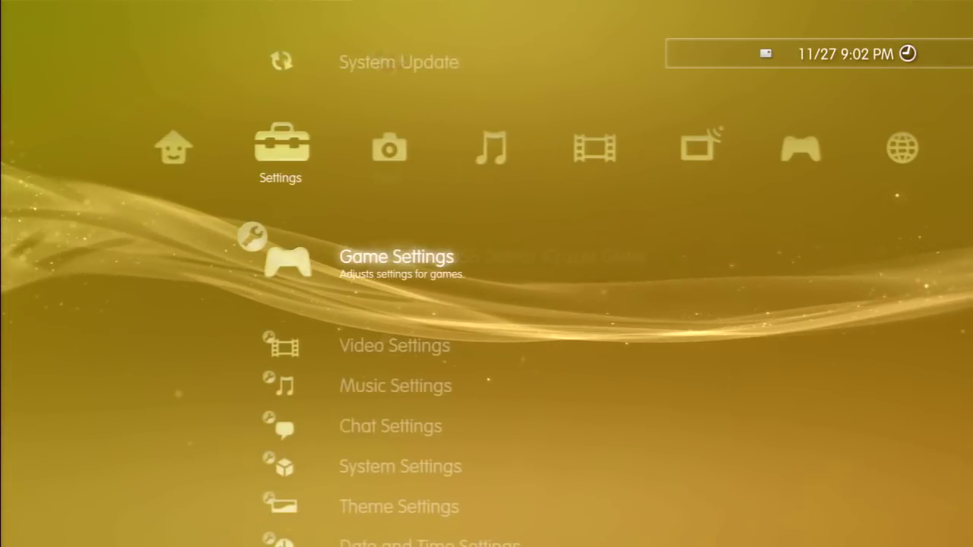
- Try to update the system software via storage media
key(Up)
key(Return)
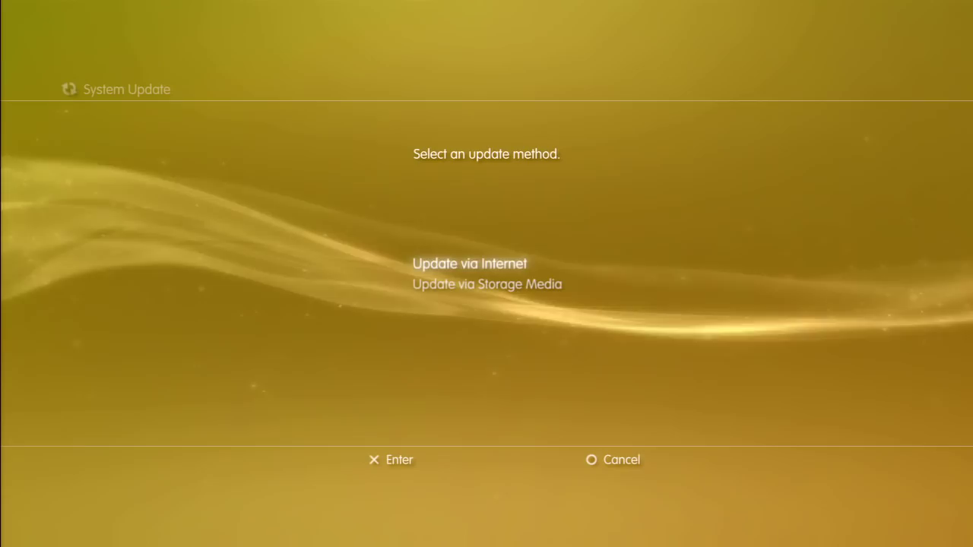
key(Down)
key(Return)
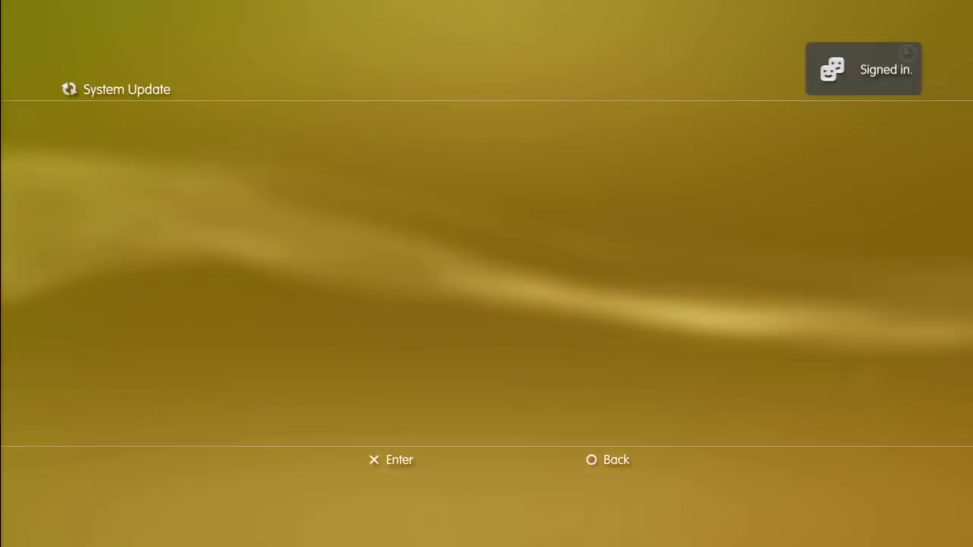
key(Return)
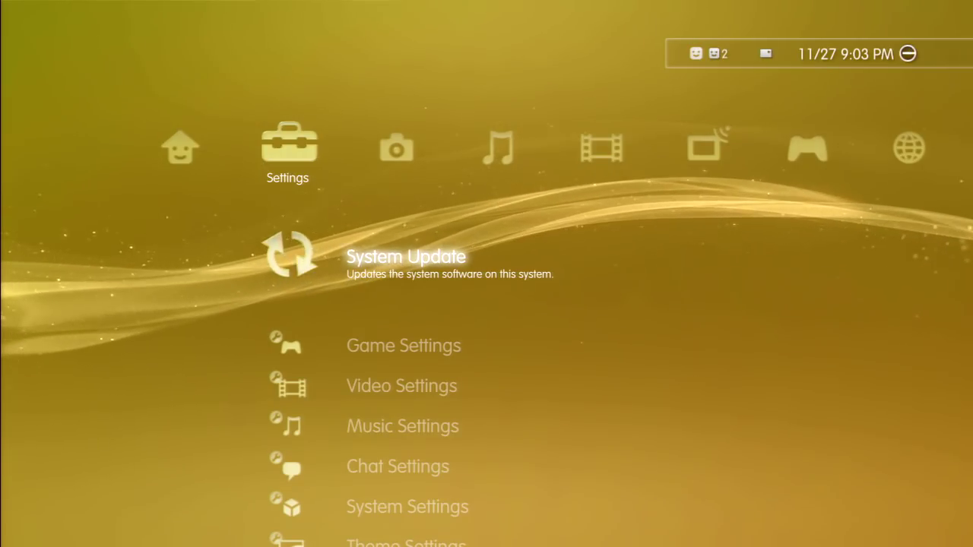
- Choose a system update via storage media and confirm the 4.81.2 REBUG RE data on the USB device
key(Return)
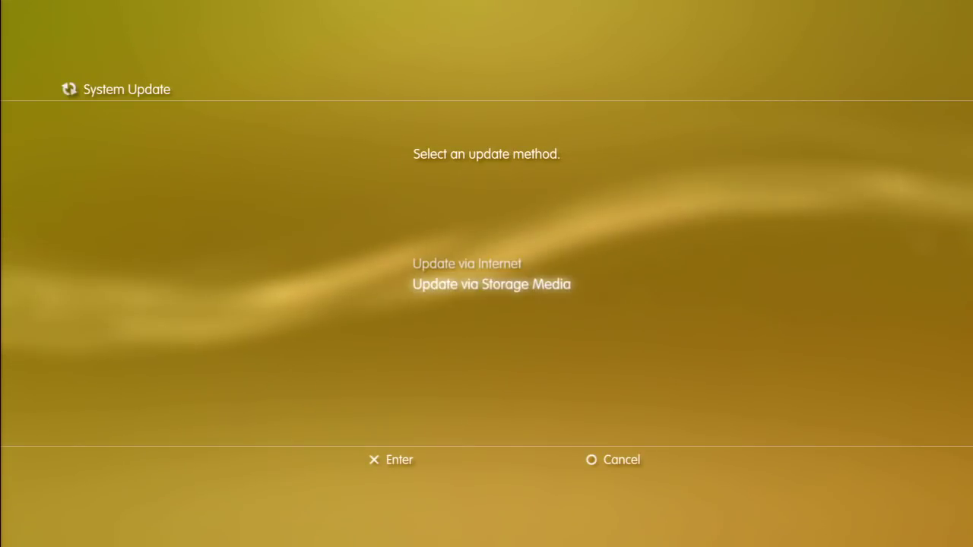
key(Return)
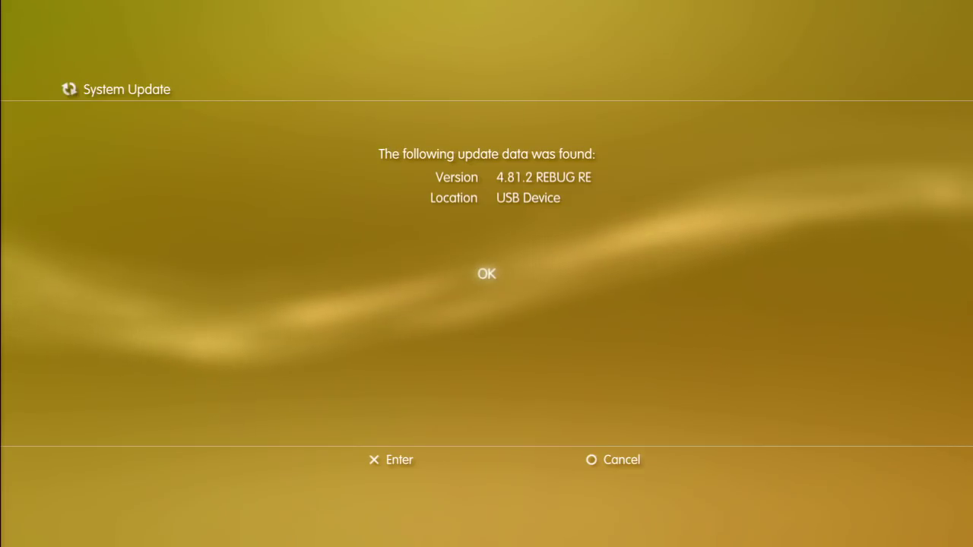
key(Return)
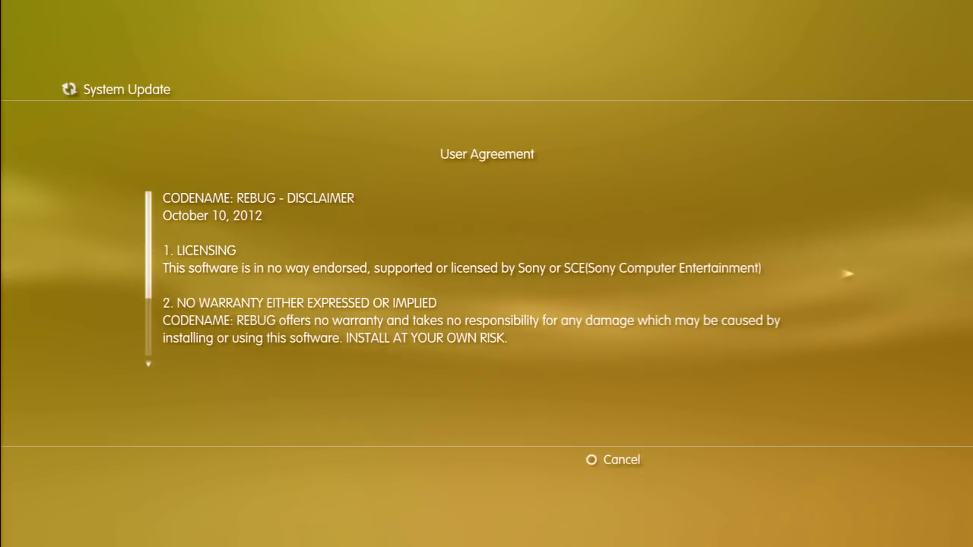
- Accept the REBUG user agreement and start the update with automatic turn-off left unchecked
key(Down)
key(Up)
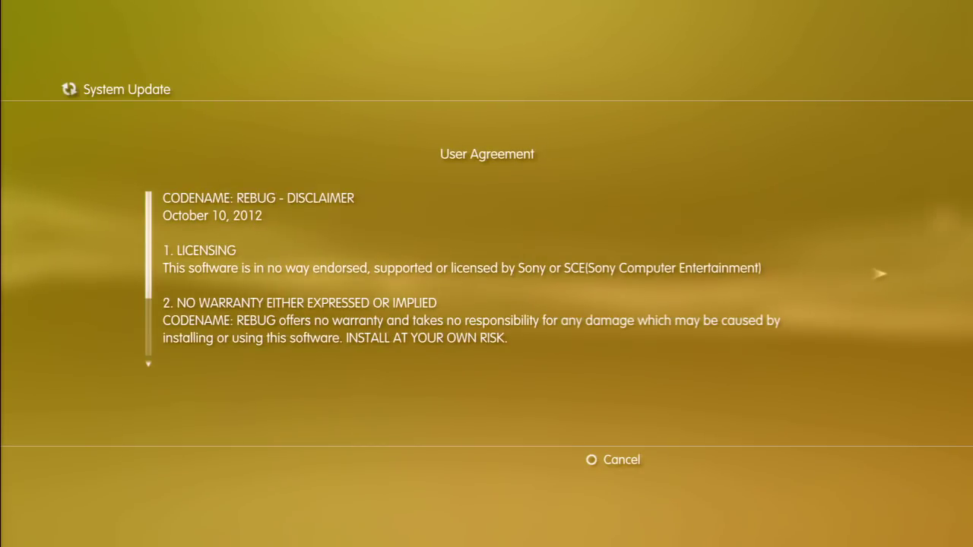
key(Right)
key(Down)
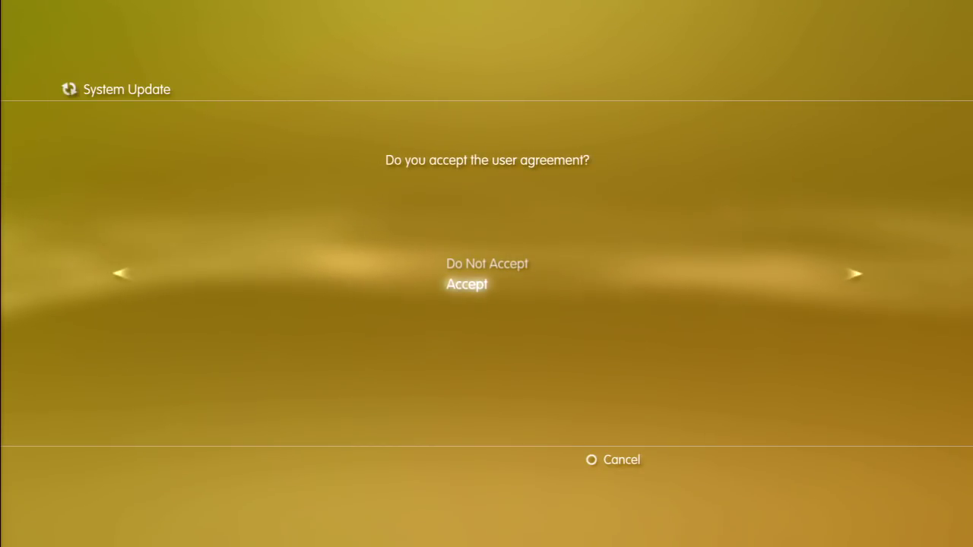
key(Return)
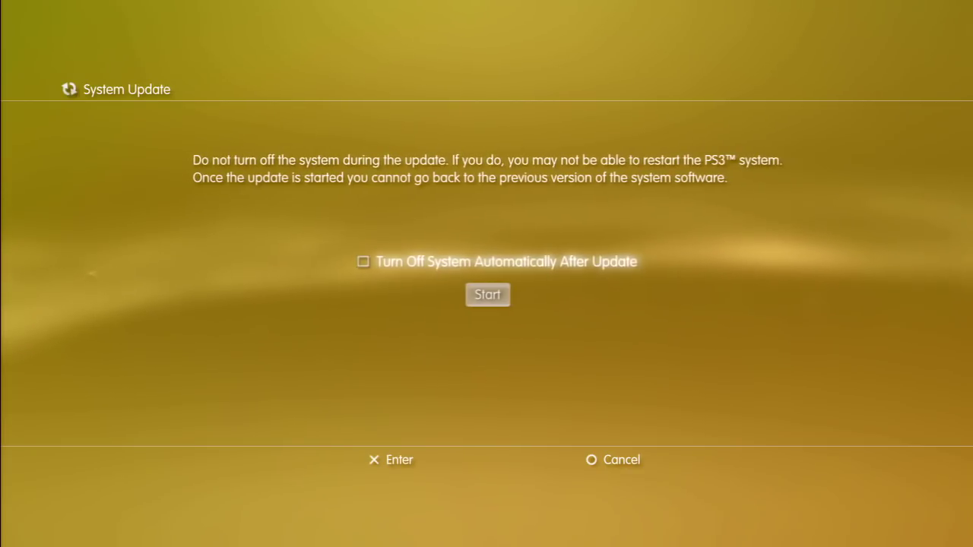
key(Down)
key(Return)
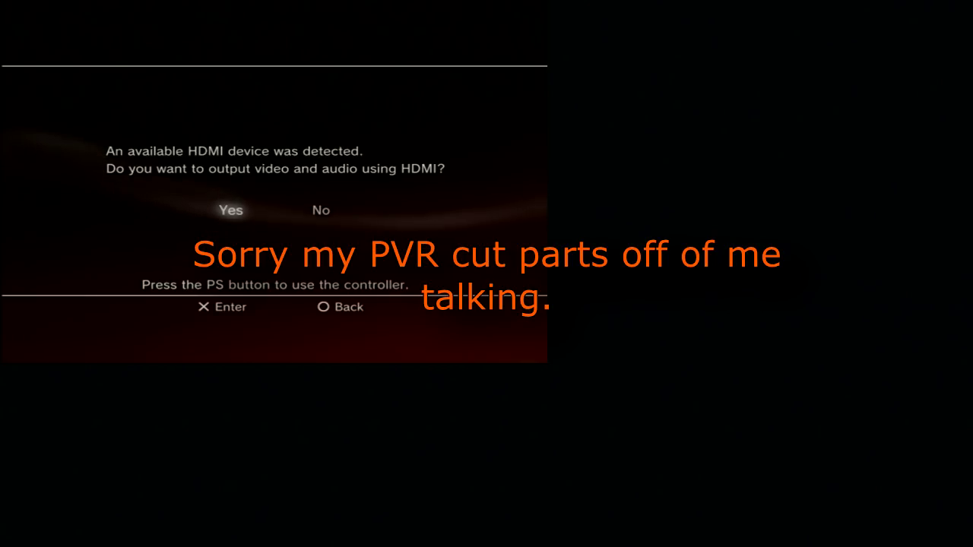
key(Right)
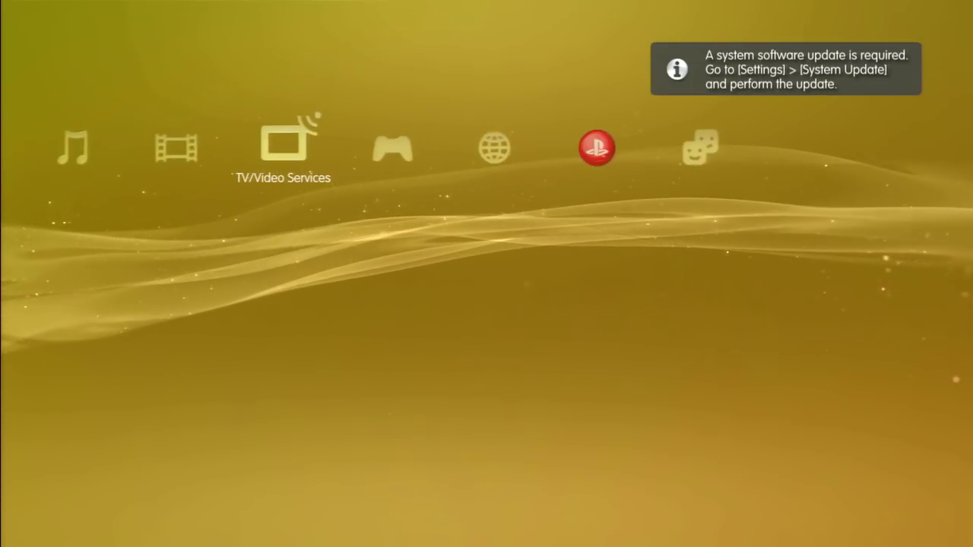
key(Right)
key(Right)
key(Right)
key(Left)
key(Left)
key(Left)
key(Left)
key(Left)
key(Left)
key(Left)
key(Right)
key(Right)
key(Right)
key(Right)
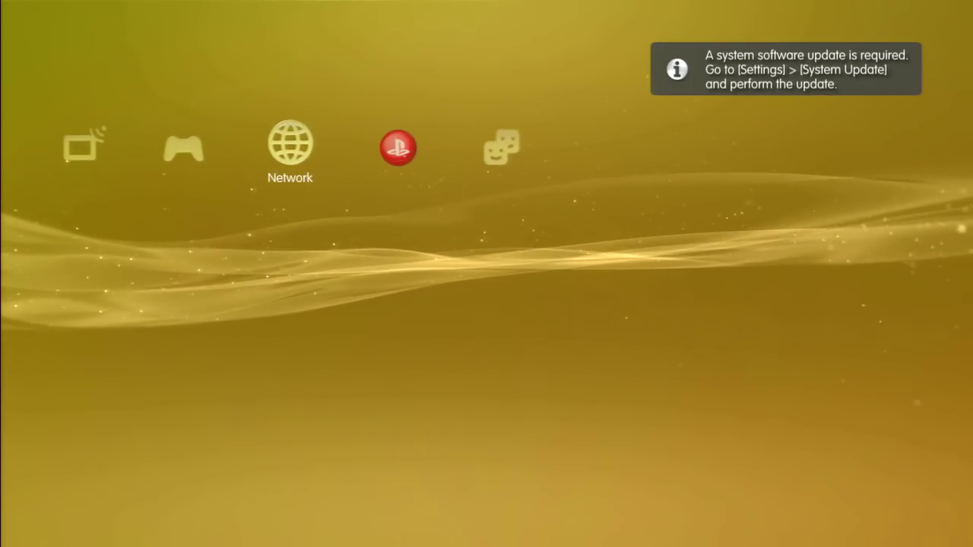
- Check Package Manager in the Game category for the REBUG_TOOLBOX_02.02.12.pkg package and return to the category
key(Left)
key(Down)
key(Down)
key(Down)
key(Down)
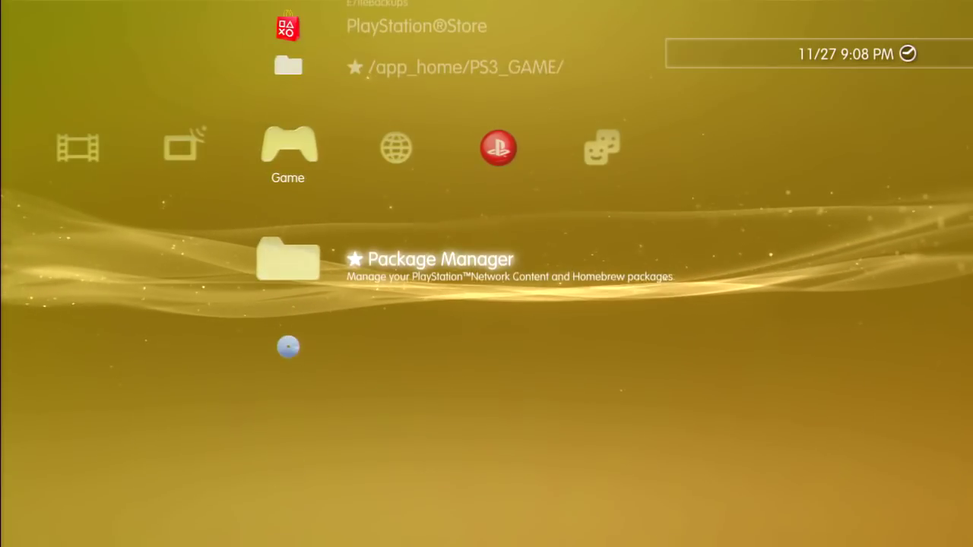
key(Return)
key(Down)
key(Return)
key(Down)
key(Return)
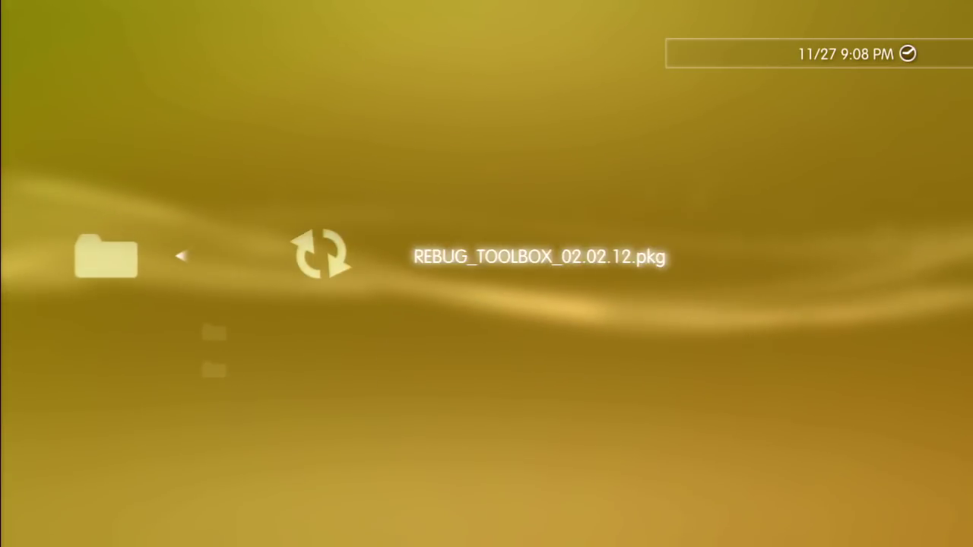
key(Escape)
key(Escape)
key(Up)
key(Up)
key(Up)
key(Up)
key(Right)
key(Right)
key(Right)
key(Left)
key(Left)
key(Left)
key(Left)
key(Left)
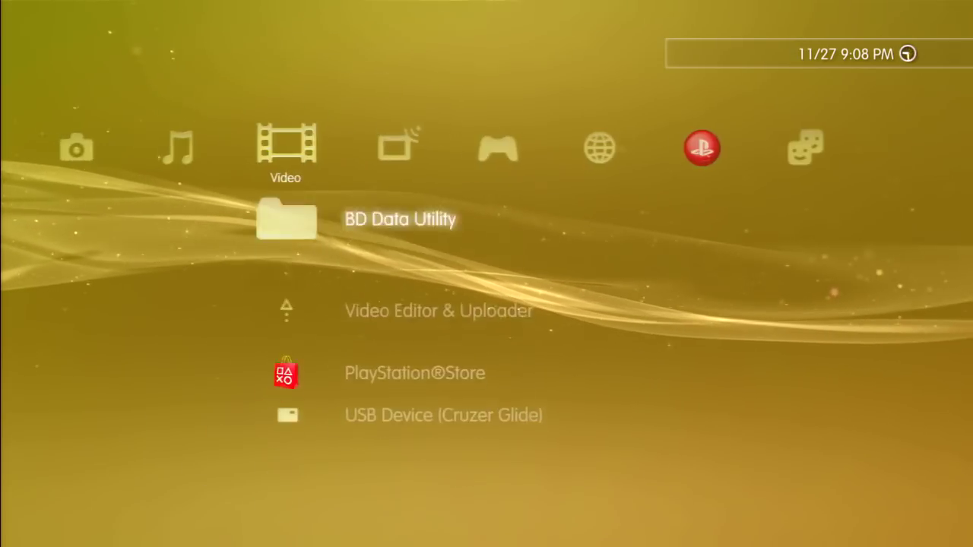
key(Left)
key(Left)
key(Left)
key(Left)
key(Right)
key(Up)
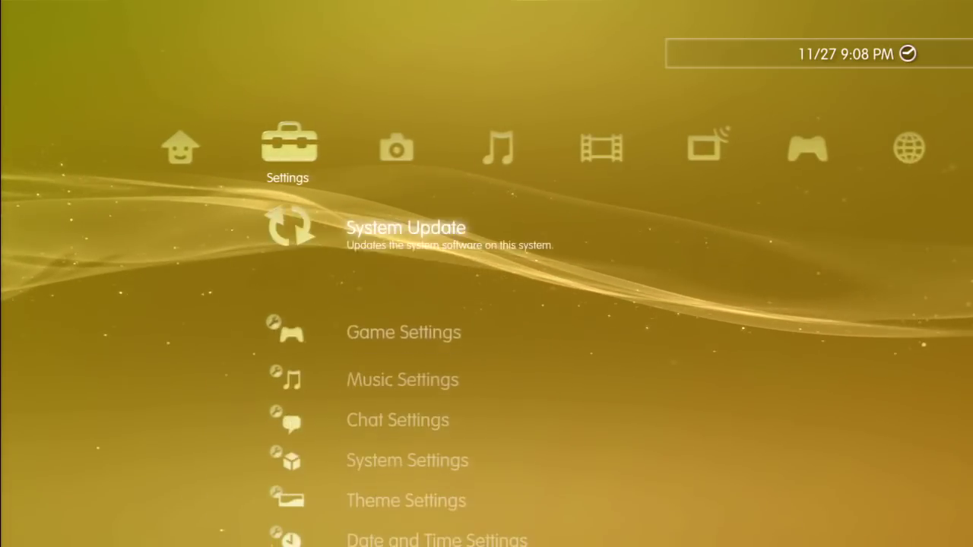
key(Right)
key(Right)
key(Right)
key(Right)
key(Right)
key(Right)
key(Left)
key(Right)
key(Right)
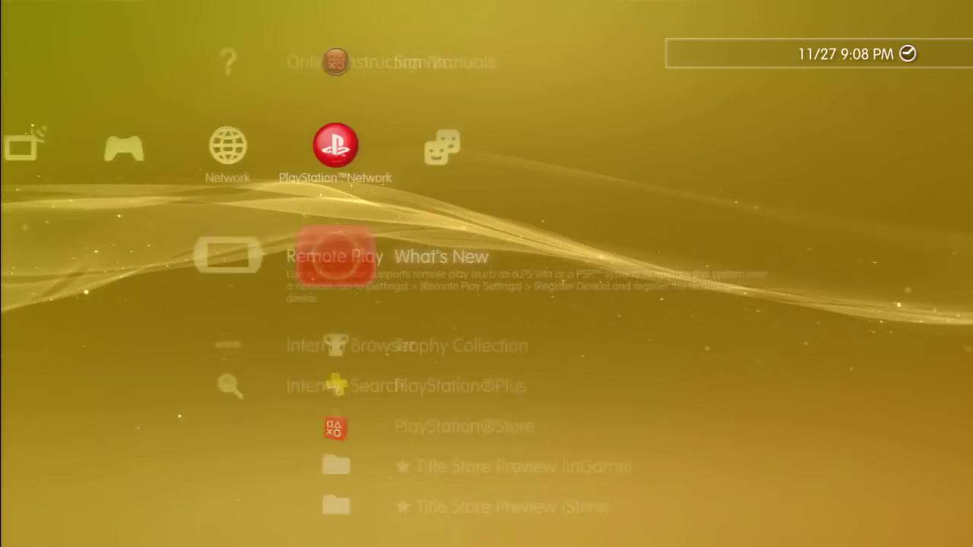
key(Left)
key(Left)
key(Left)
key(Right)
key(Up)
key(Up)
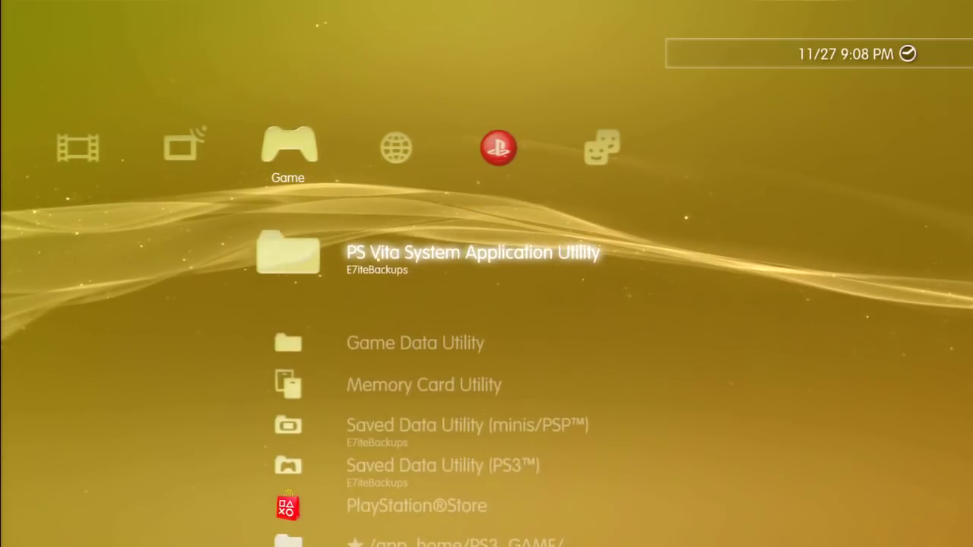
key(Right)
key(Right)
key(Left)
key(Left)
key(Left)
key(Left)
key(Left)
key(Left)
key(Left)
key(Left)
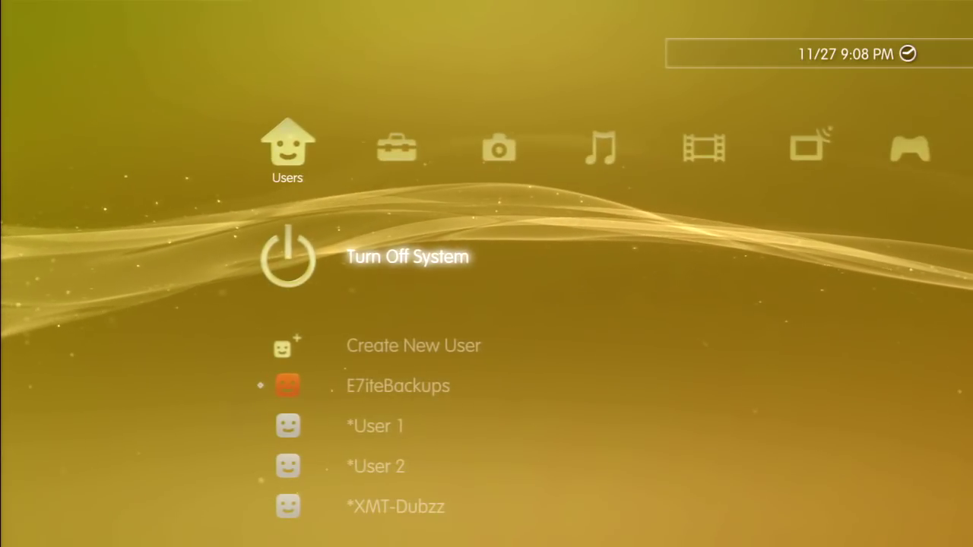